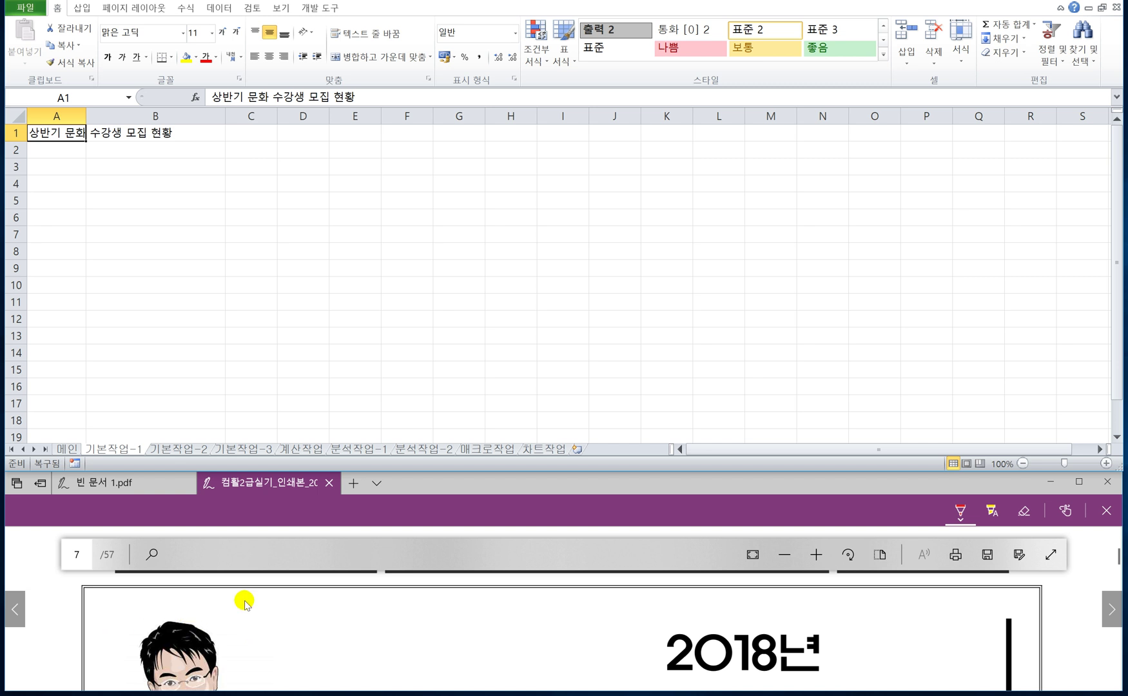
Following the PDF's first task, enter the headers 수강코드 in A3 and 수강명 in B3 of the 기본작업-1 sheet
left_click(422, 506)
scroll(289, 607, "down", 3)
scroll(289, 611, "down", 4)
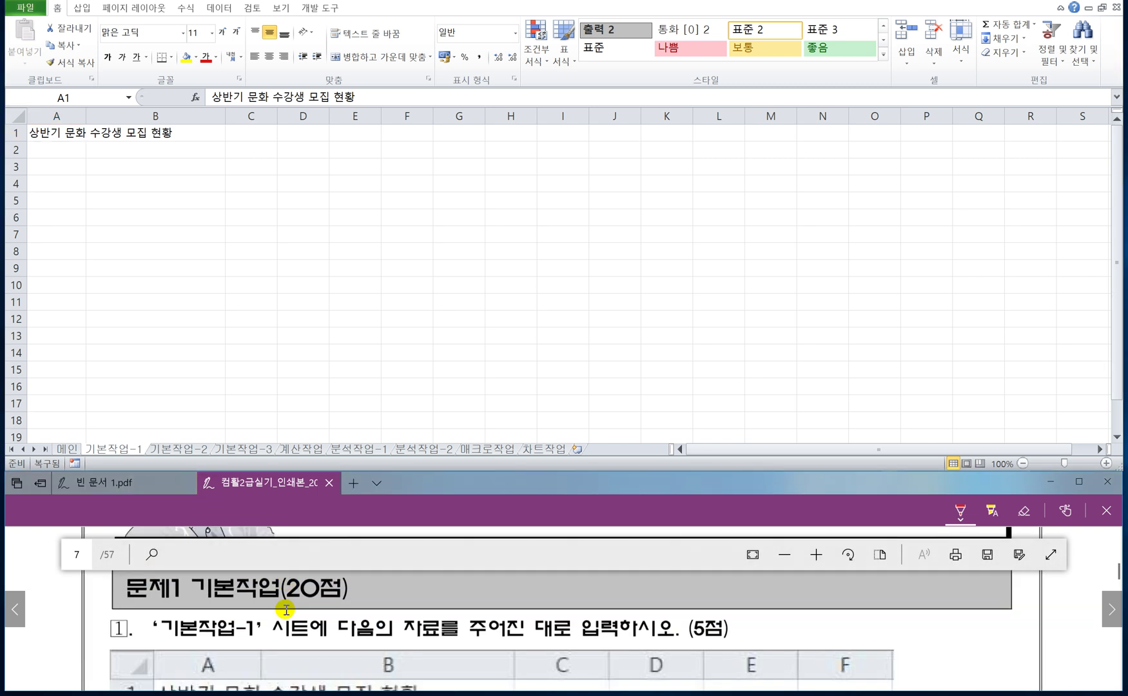
scroll(286, 593, "up", 1)
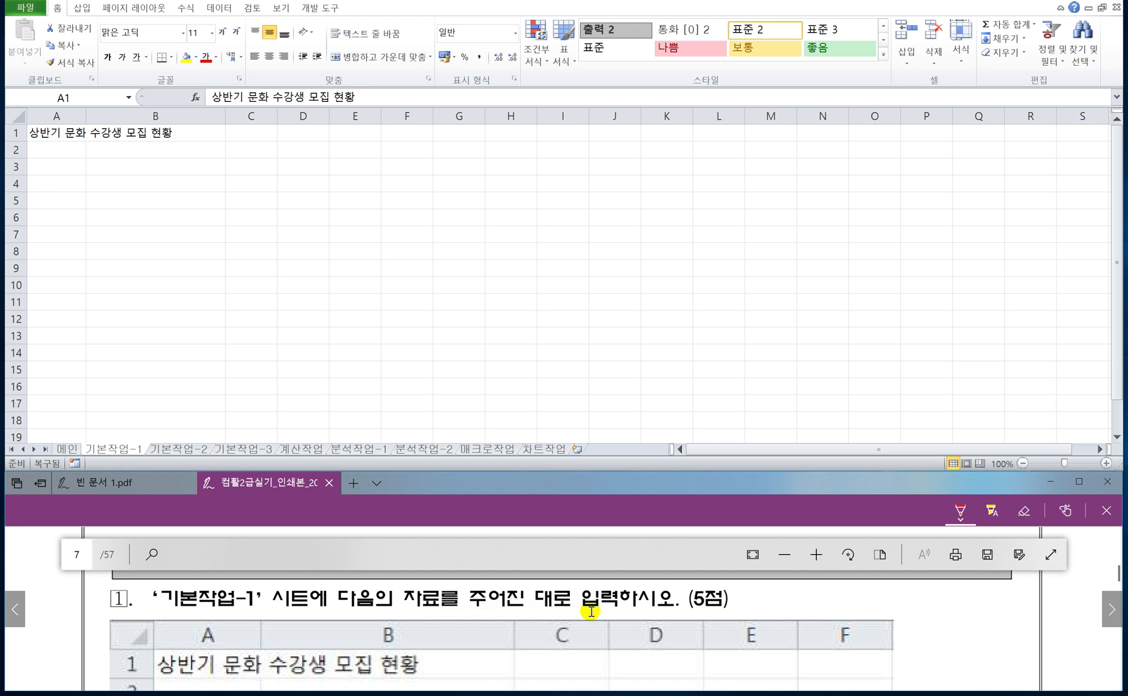
scroll(293, 615, "down", 2)
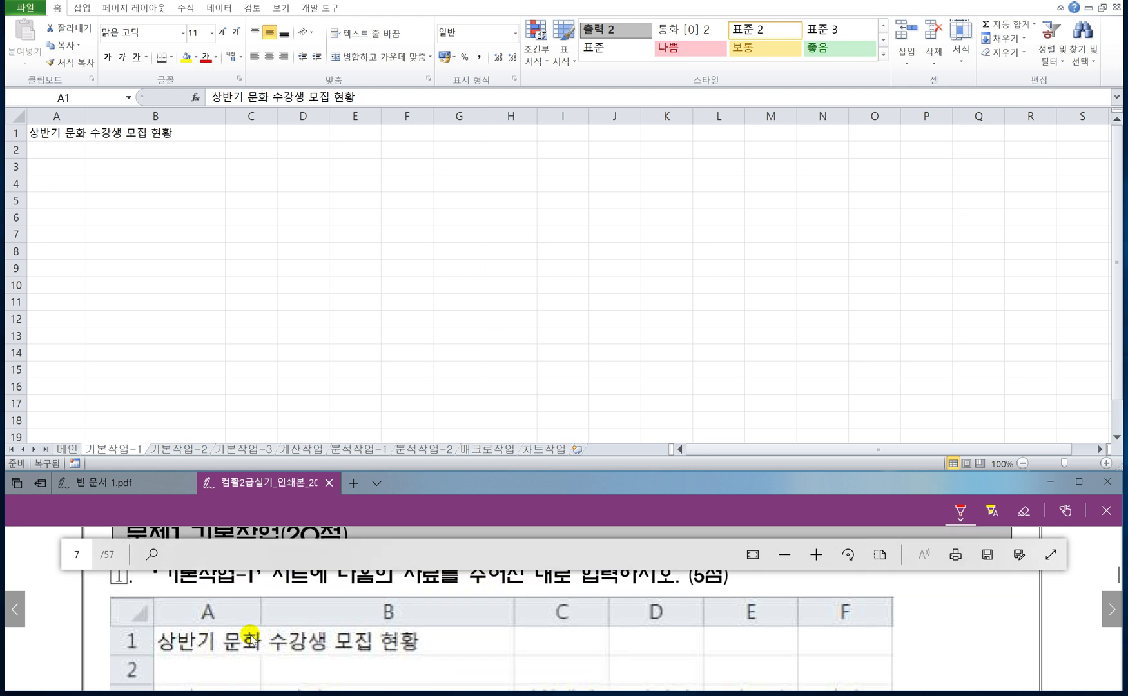
scroll(225, 651, "down", 1)
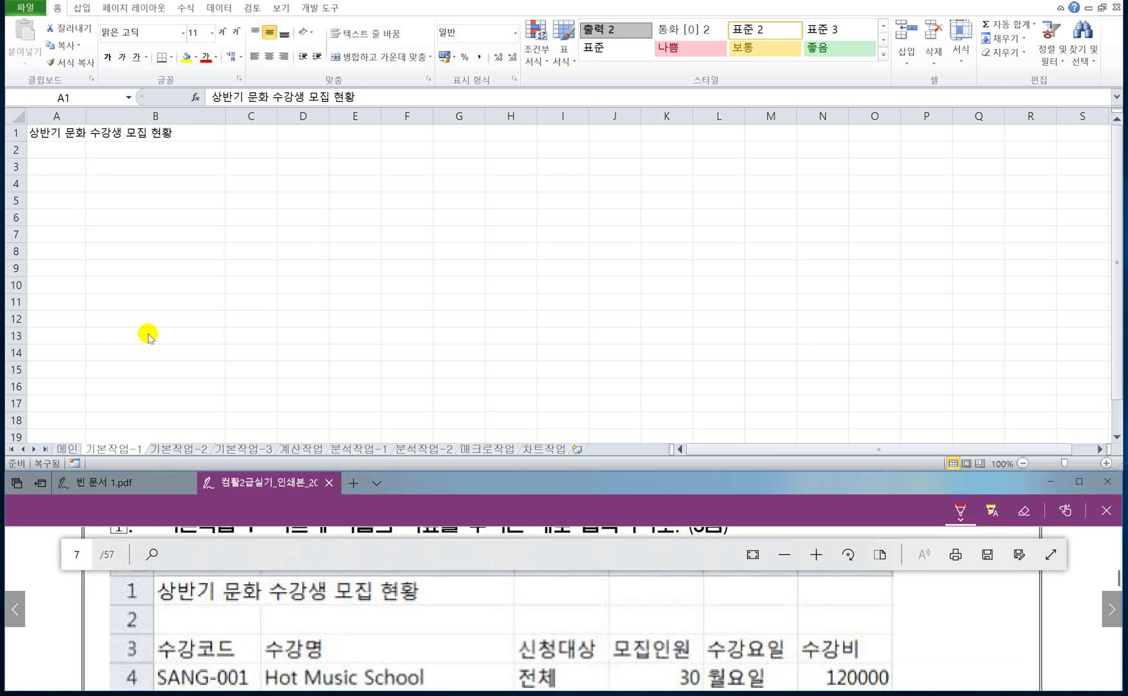
left_click(64, 169)
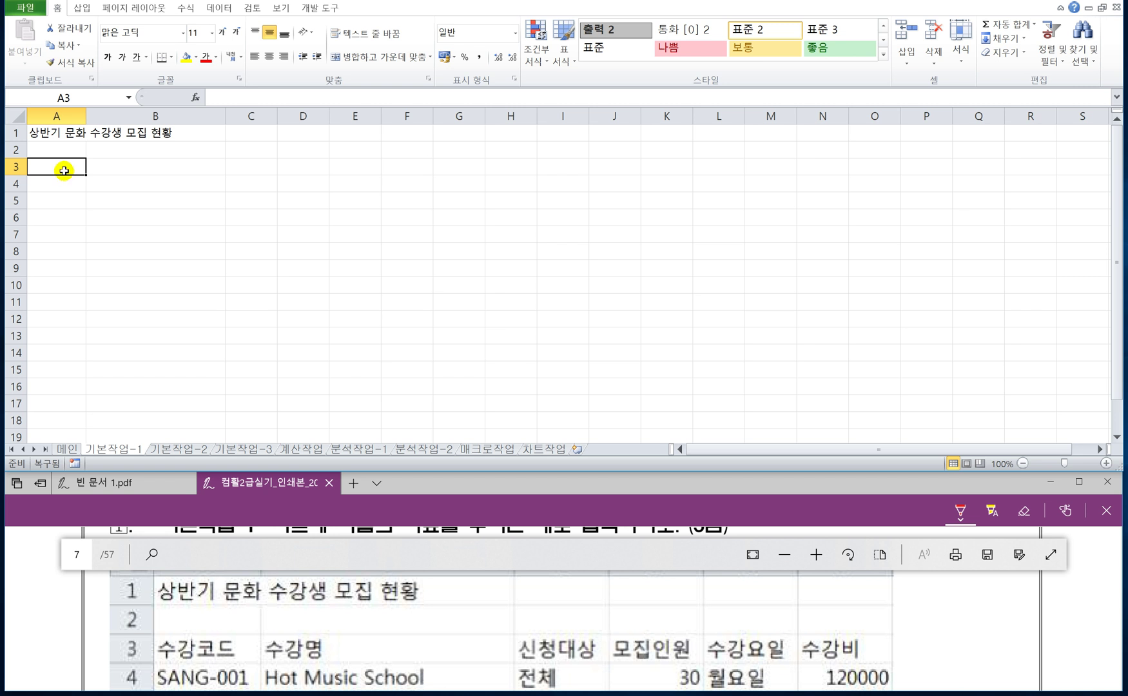
type("tnr")
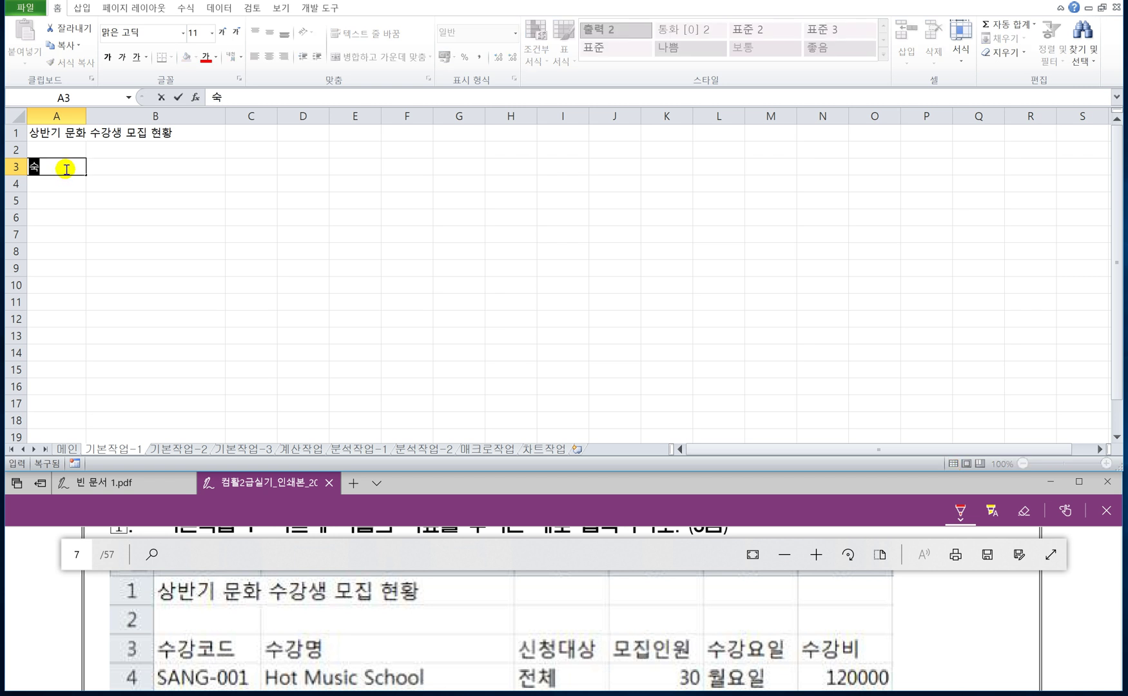
type("kdzhem")
key("Tab")
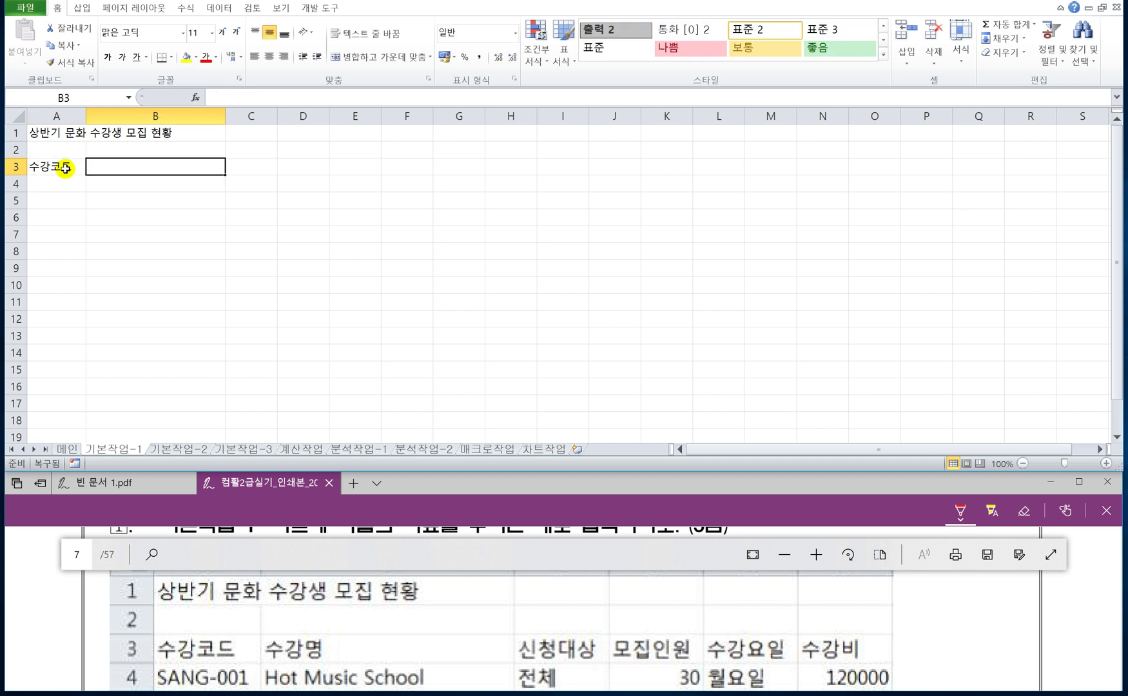
type("tnrkdau")
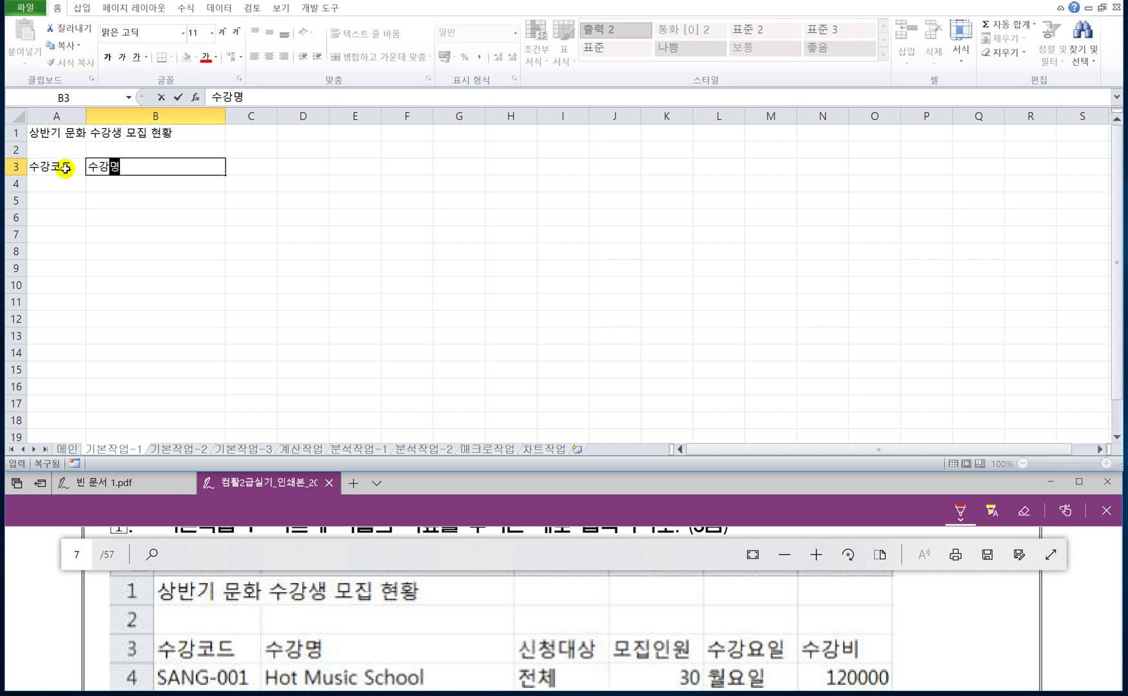
left_click(202, 183)
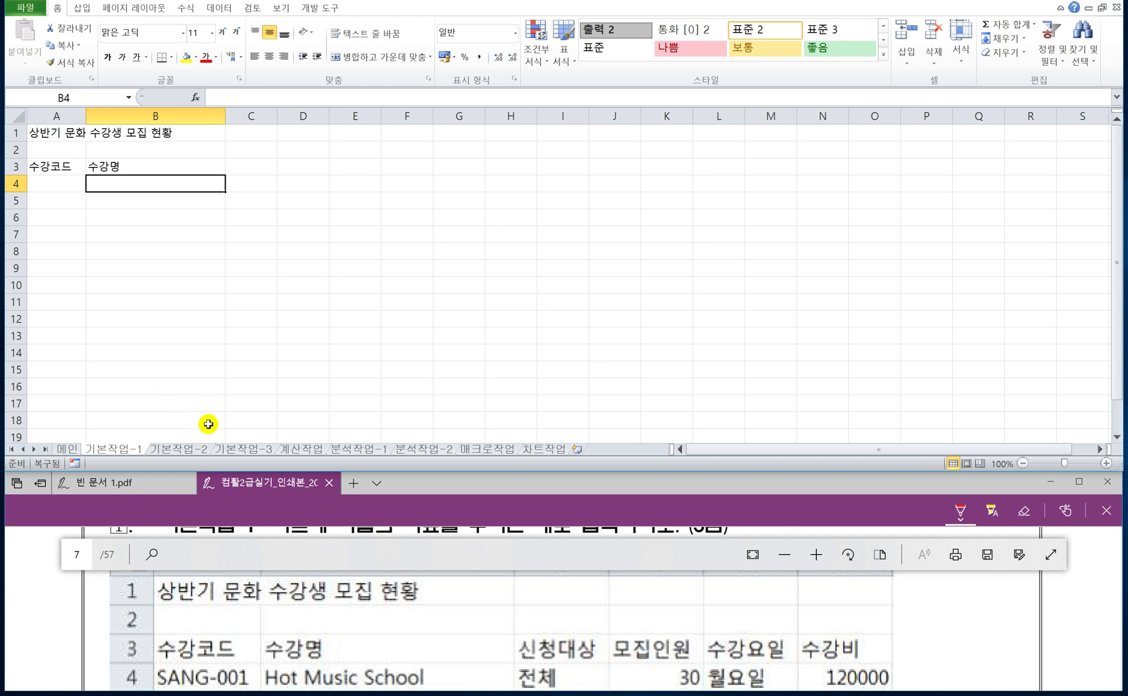
On the 기본작업-2 sheet, merge and center the title range A1:G1 and set its font size to 18
left_click(180, 450)
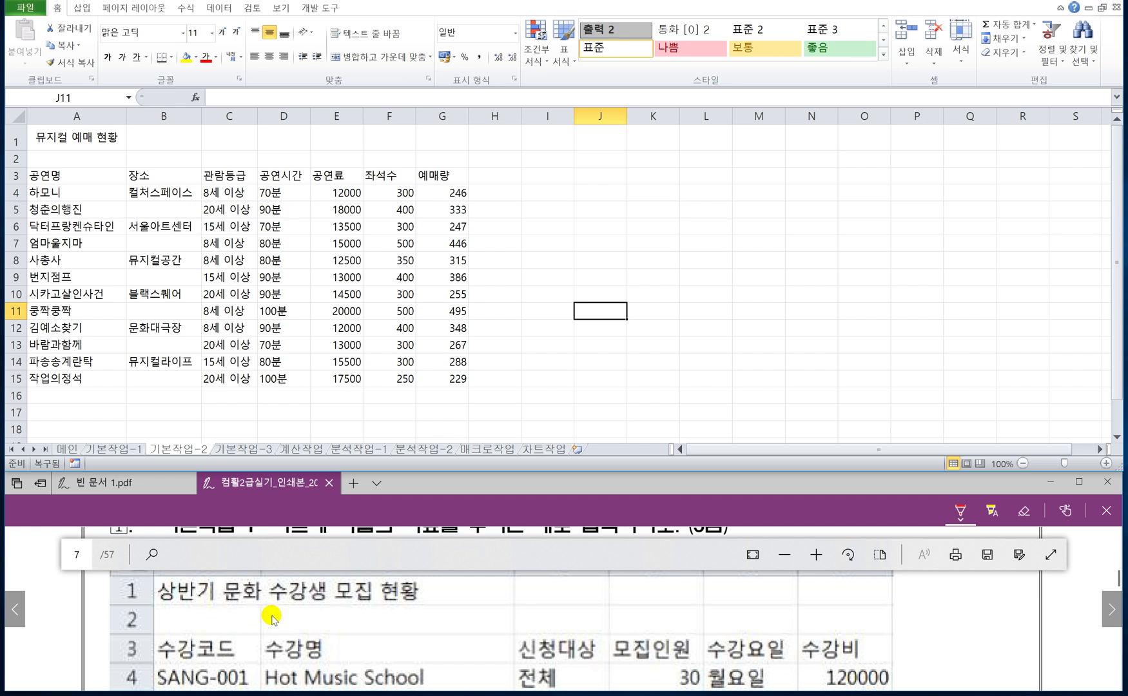
left_click(317, 608)
scroll(317, 608, "down", 6)
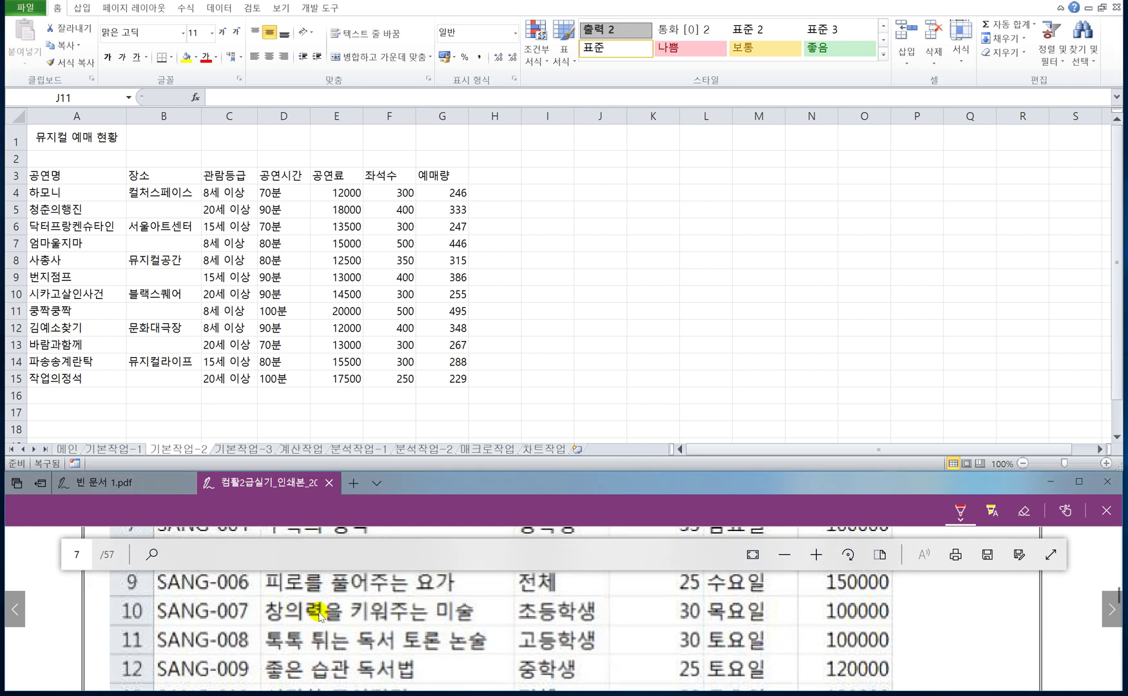
scroll(317, 607, "down", 3)
scroll(316, 606, "up", 2)
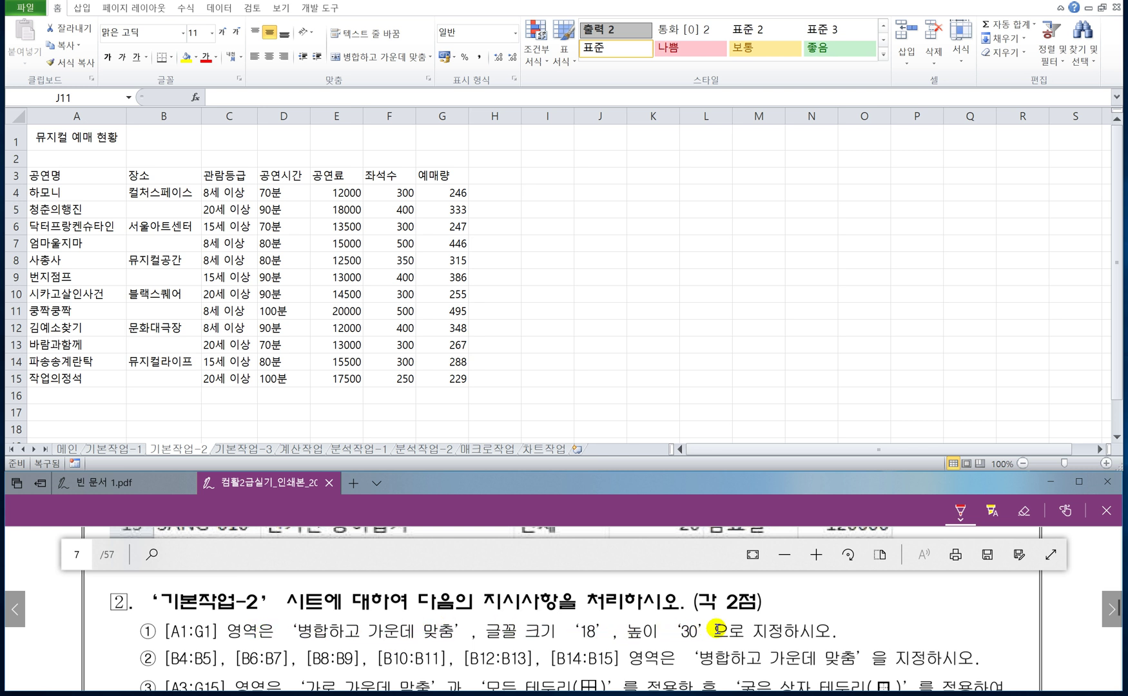
left_click(53, 138)
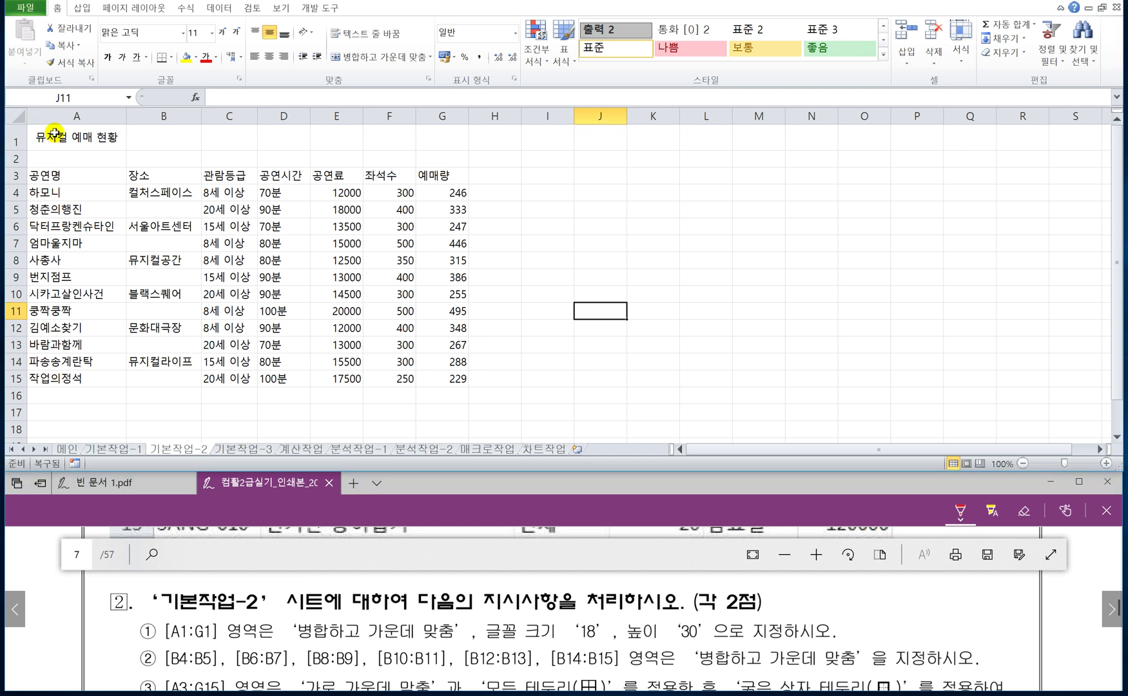
left_click_drag(54, 137, 424, 138)
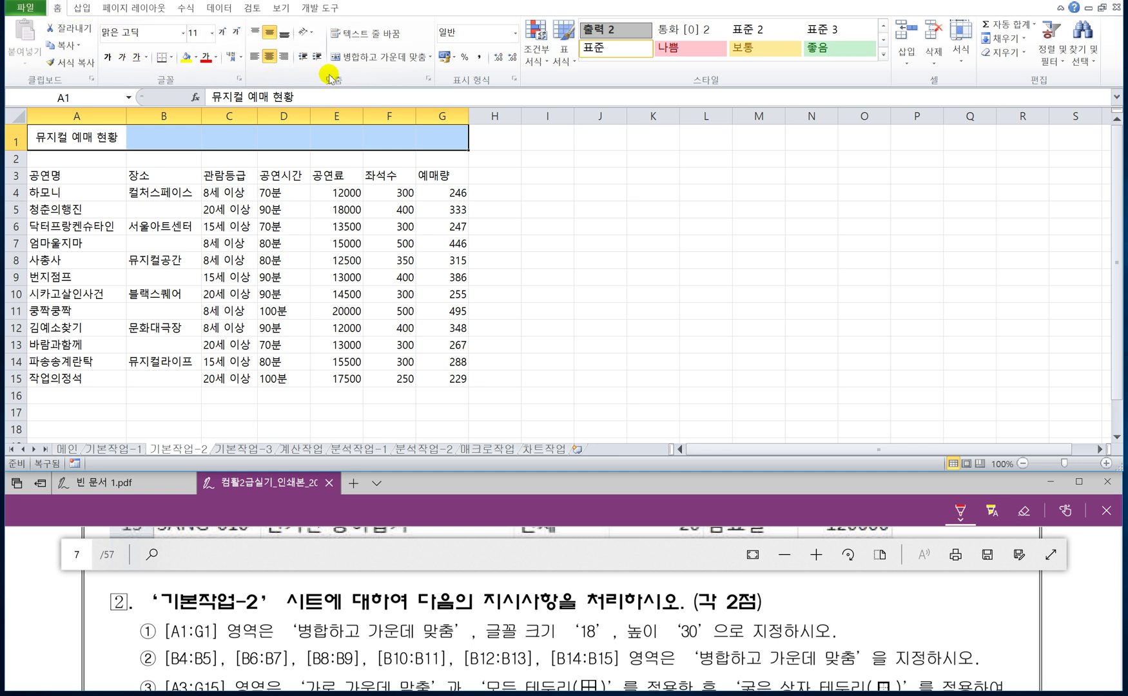
left_click(383, 62)
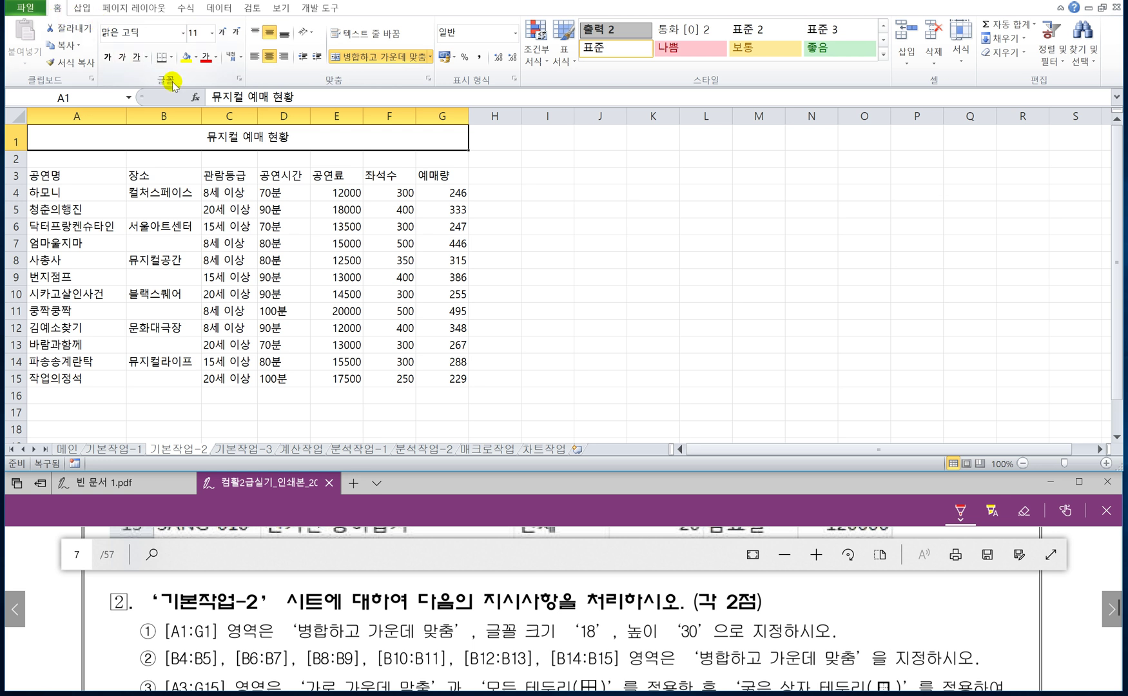
left_click(211, 34)
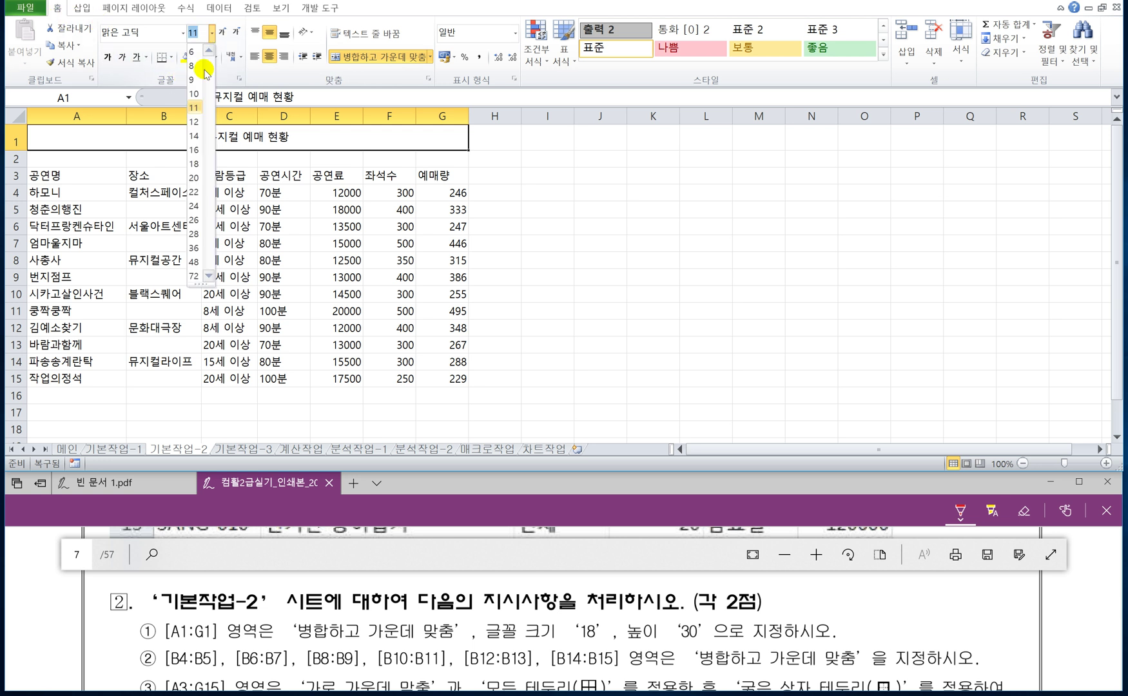
left_click(194, 142)
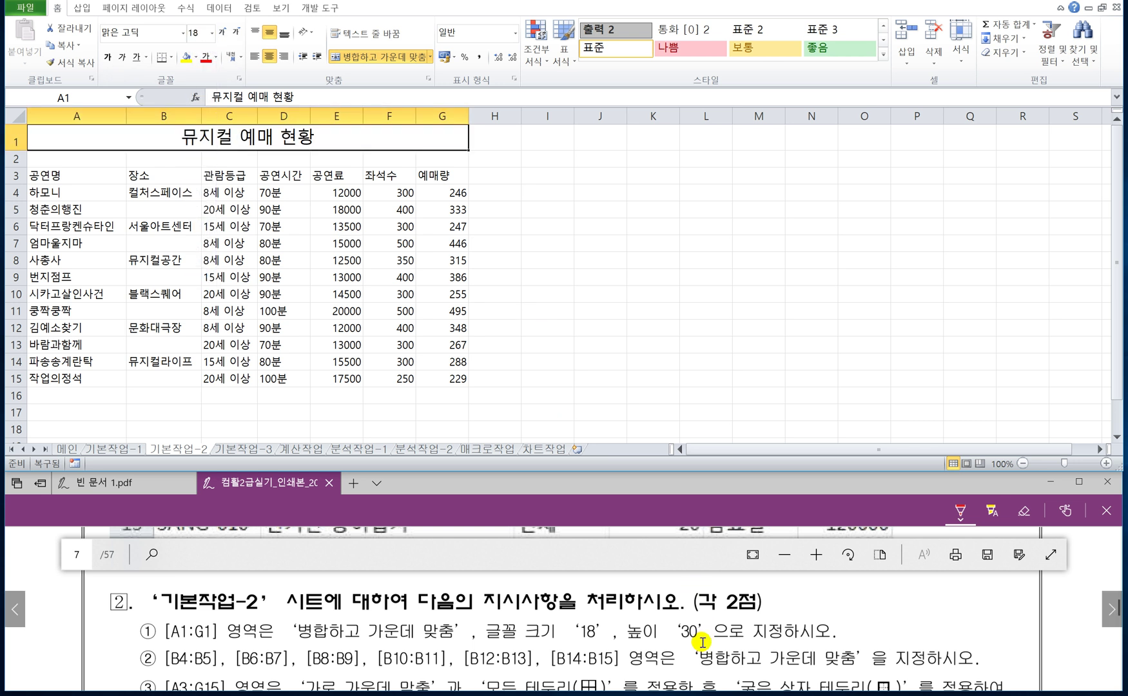
left_click(14, 140)
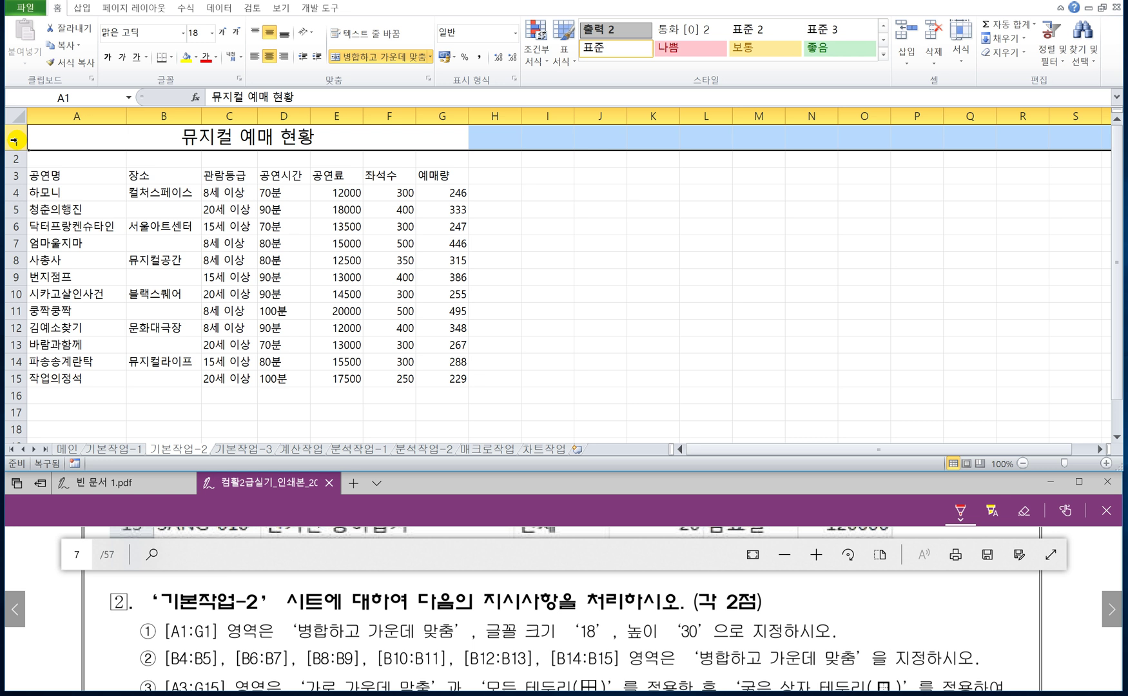
right_click(14, 141)
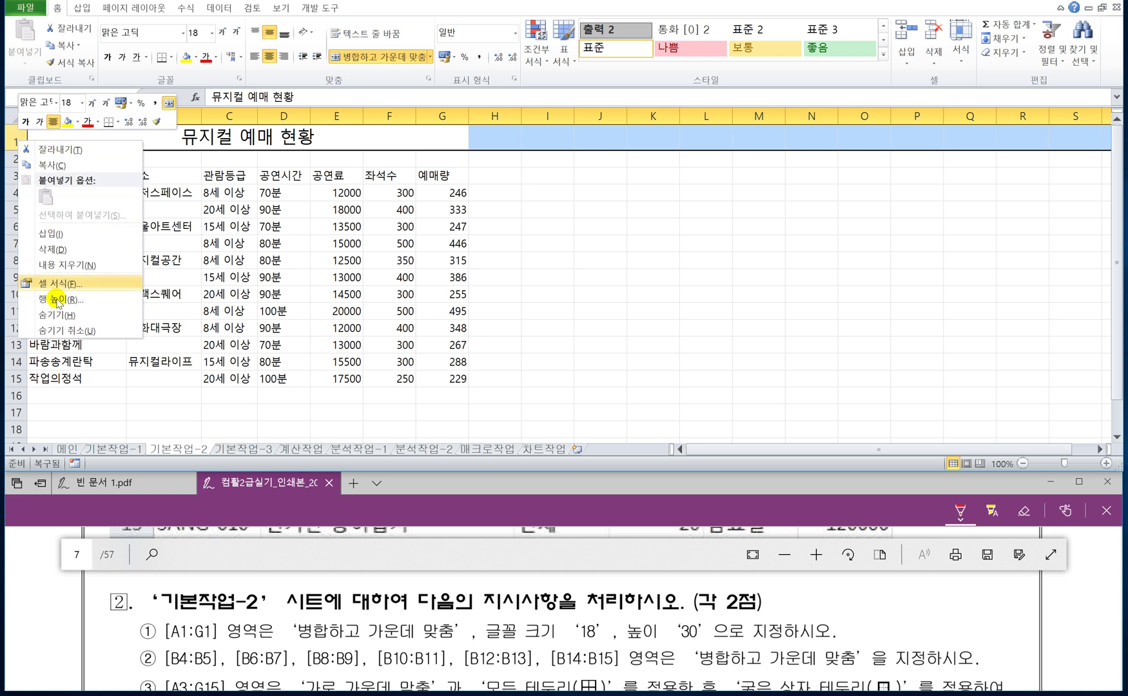
left_click(269, 139)
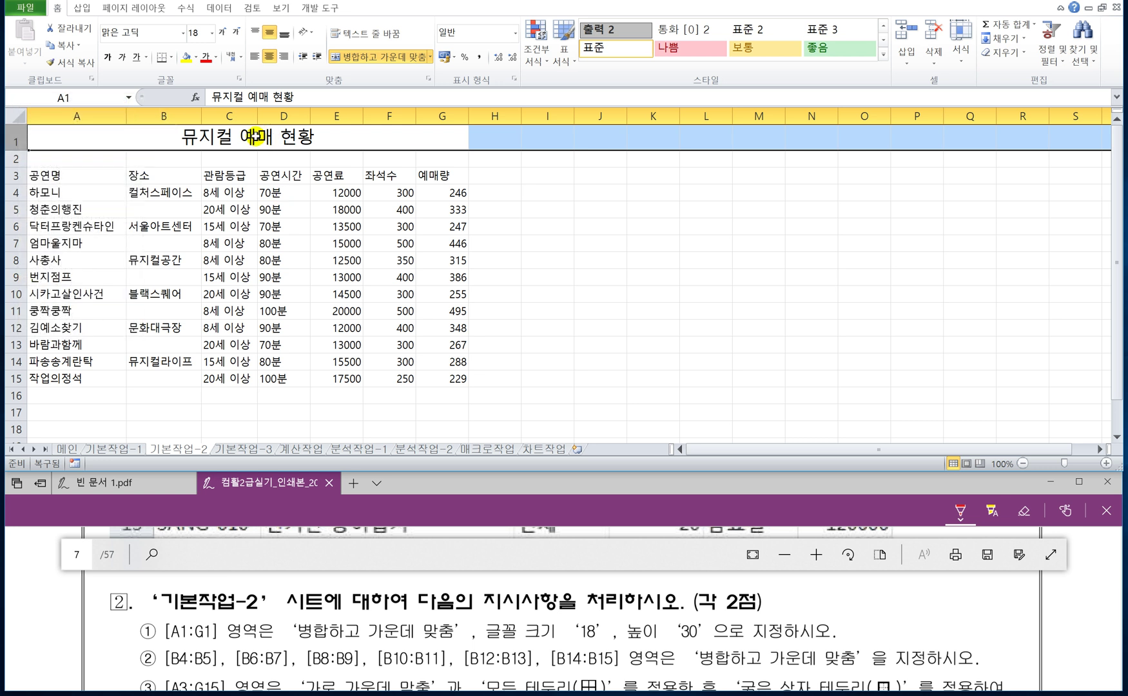
Set the row height of the merged title row to 30
left_click(245, 138)
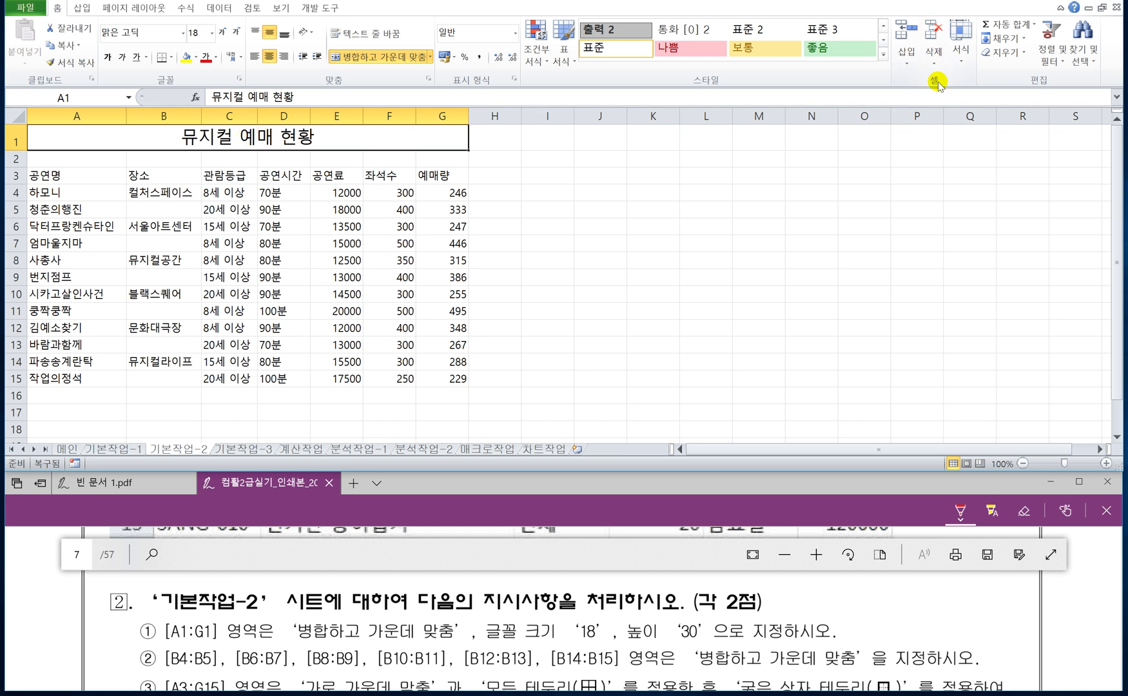
left_click(960, 60)
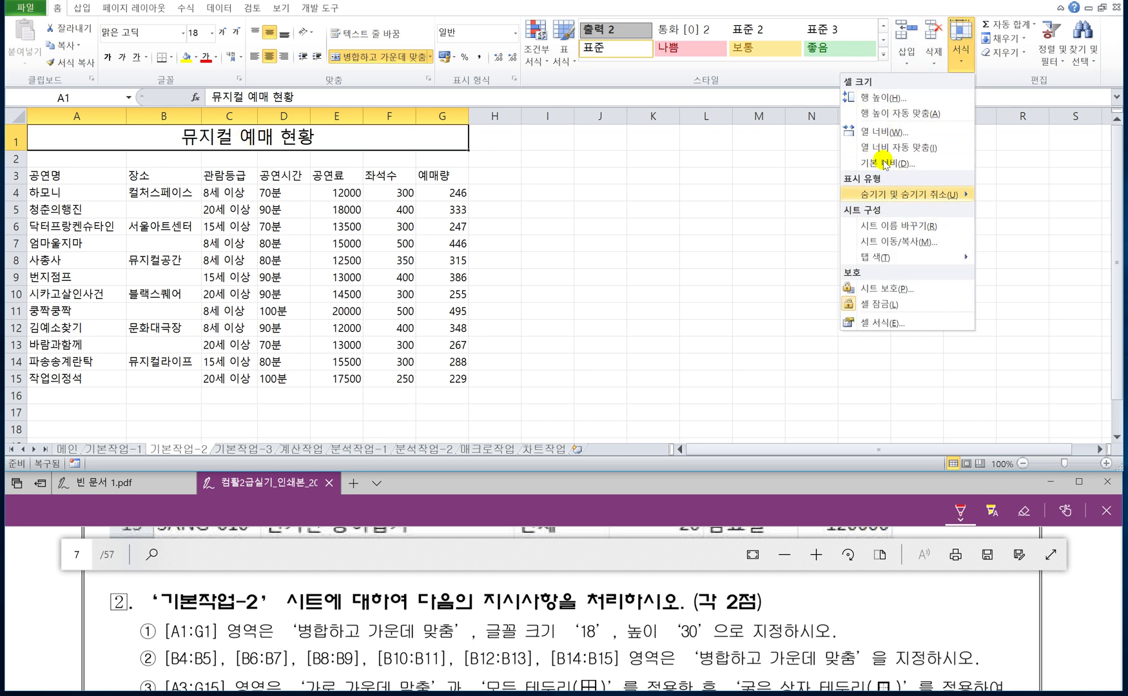
left_click(876, 97)
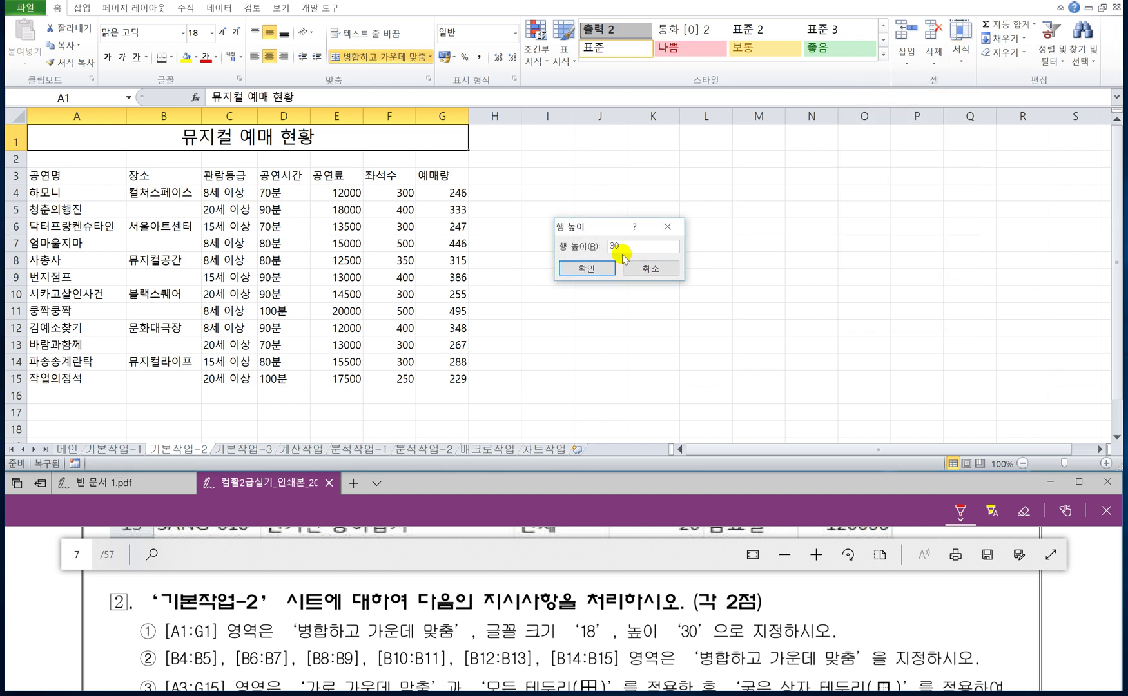
type("30")
left_click(582, 269)
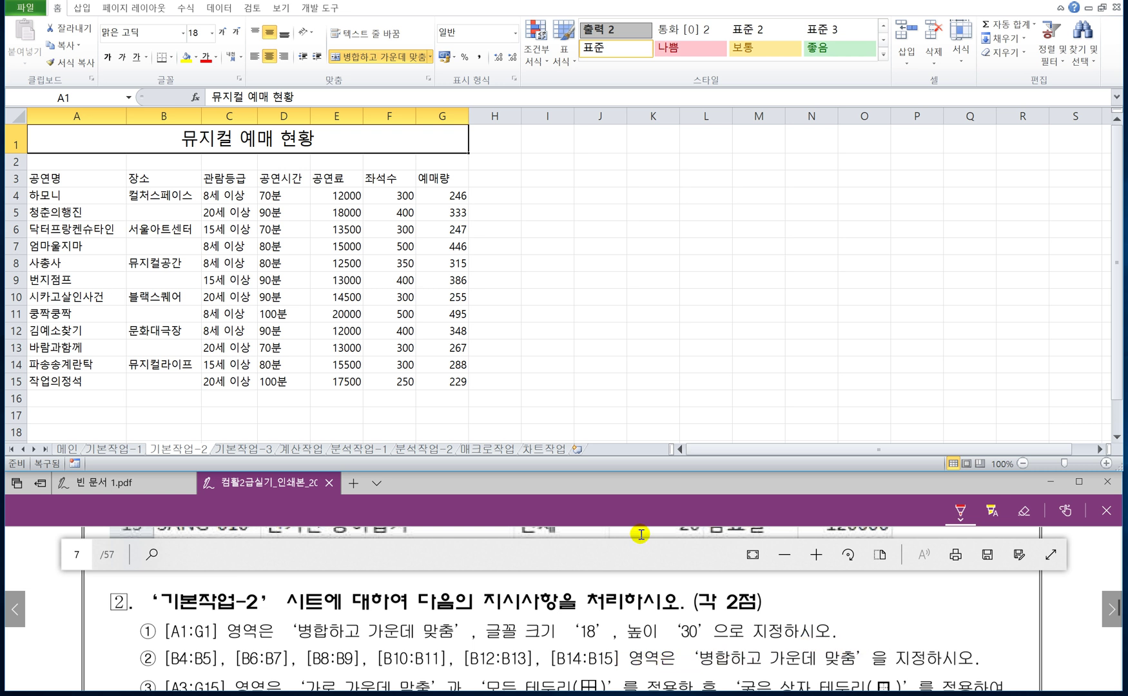
Try merging and centering B4:B5 and B6:B7 one range at a time, and undo both merges
left_click_drag(161, 196, 158, 213)
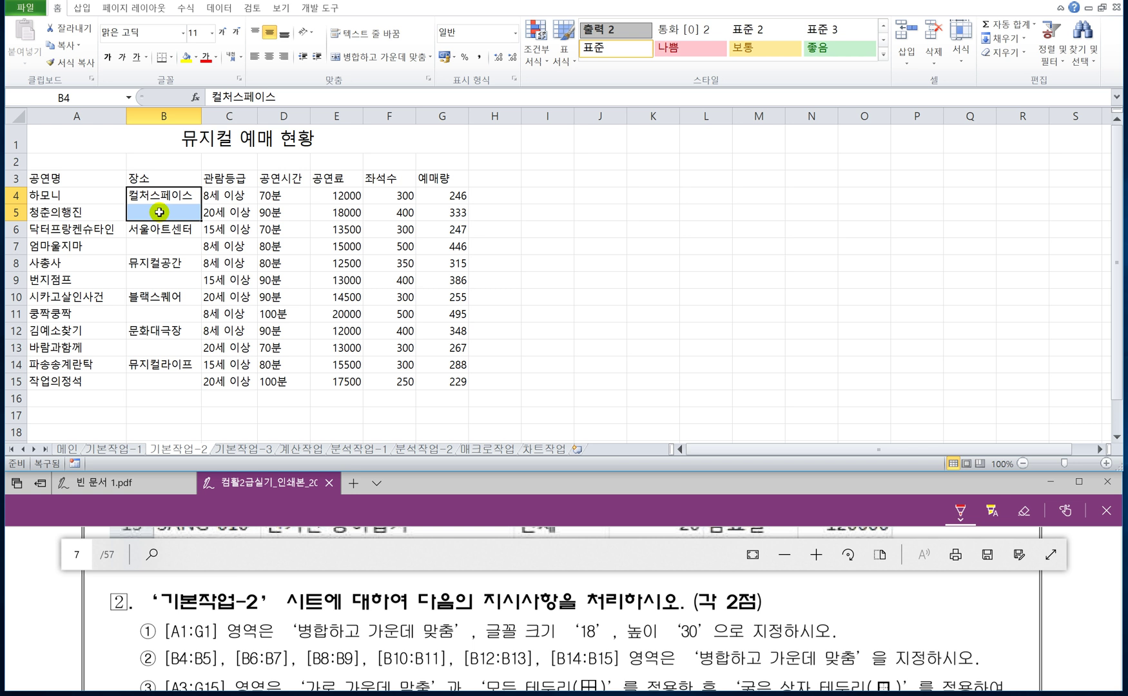
left_click(393, 56)
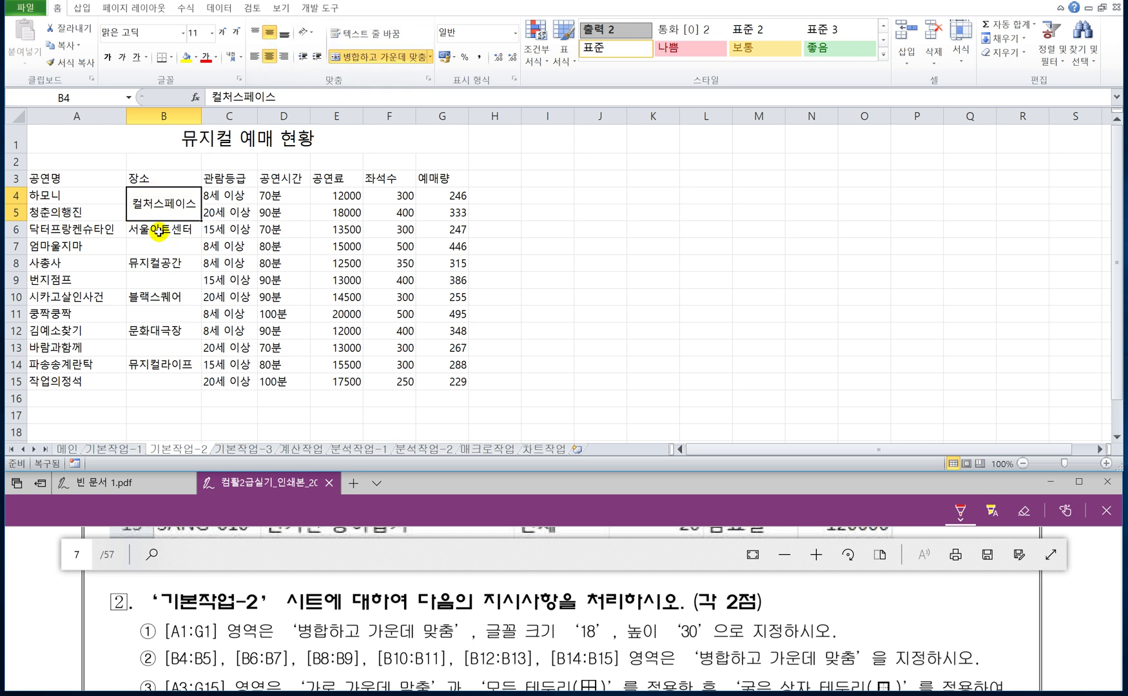
left_click_drag(159, 233, 158, 247)
left_click(373, 56)
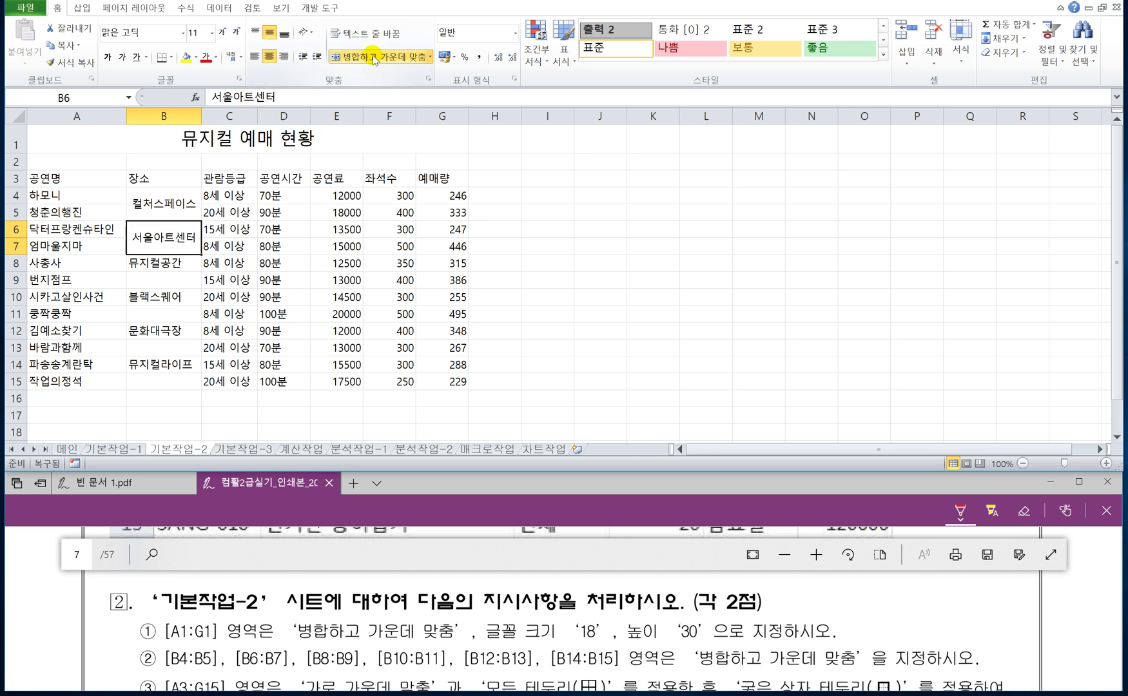
key("ctrl+z")
key("ctrl+z")
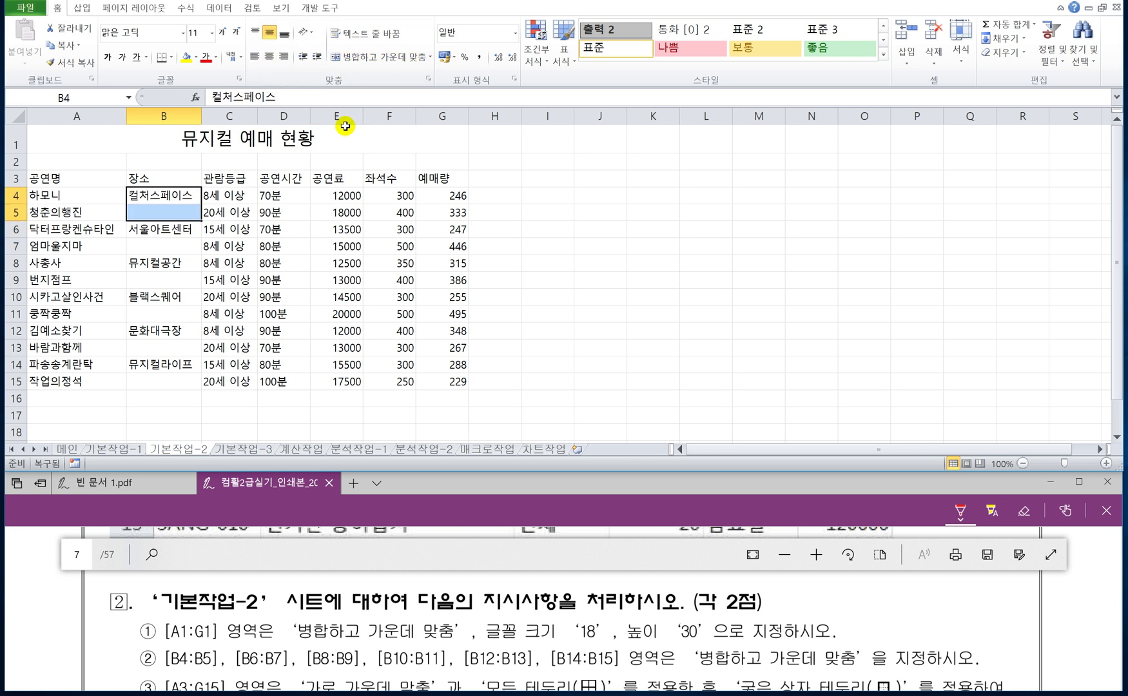
Merge and center B4:B5, B6:B7, B8:B9, B10:B11, B12:B13 and B14:B15 together as separate pairs
left_click(186, 233)
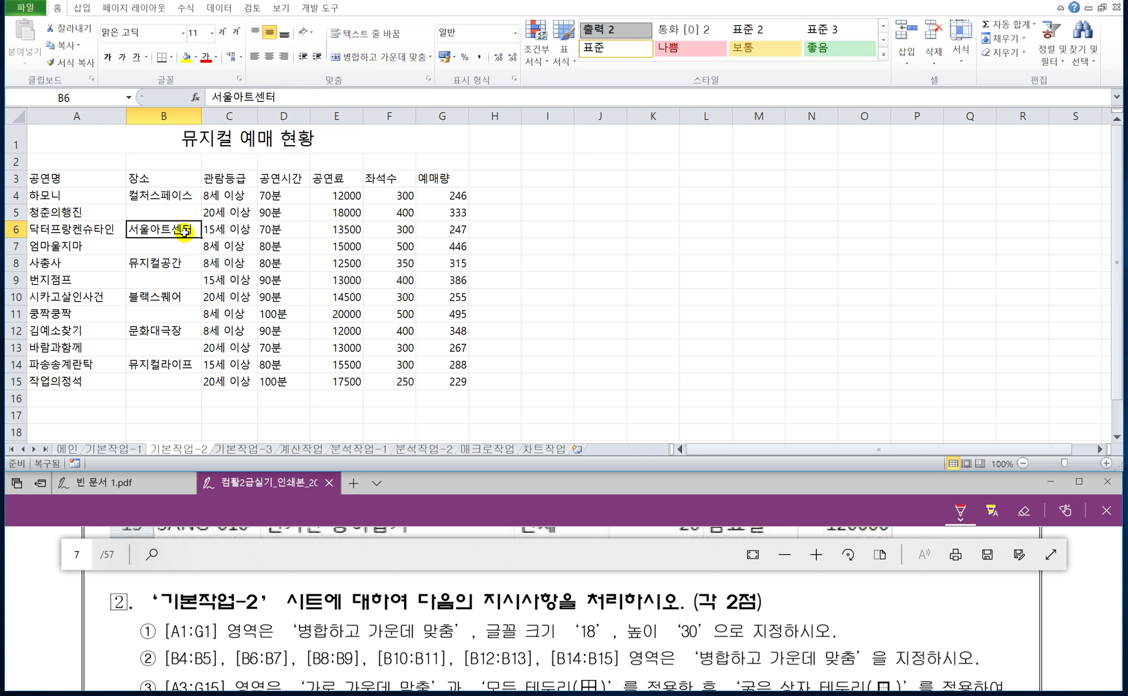
left_click(179, 201)
left_click_drag(179, 202, 145, 383)
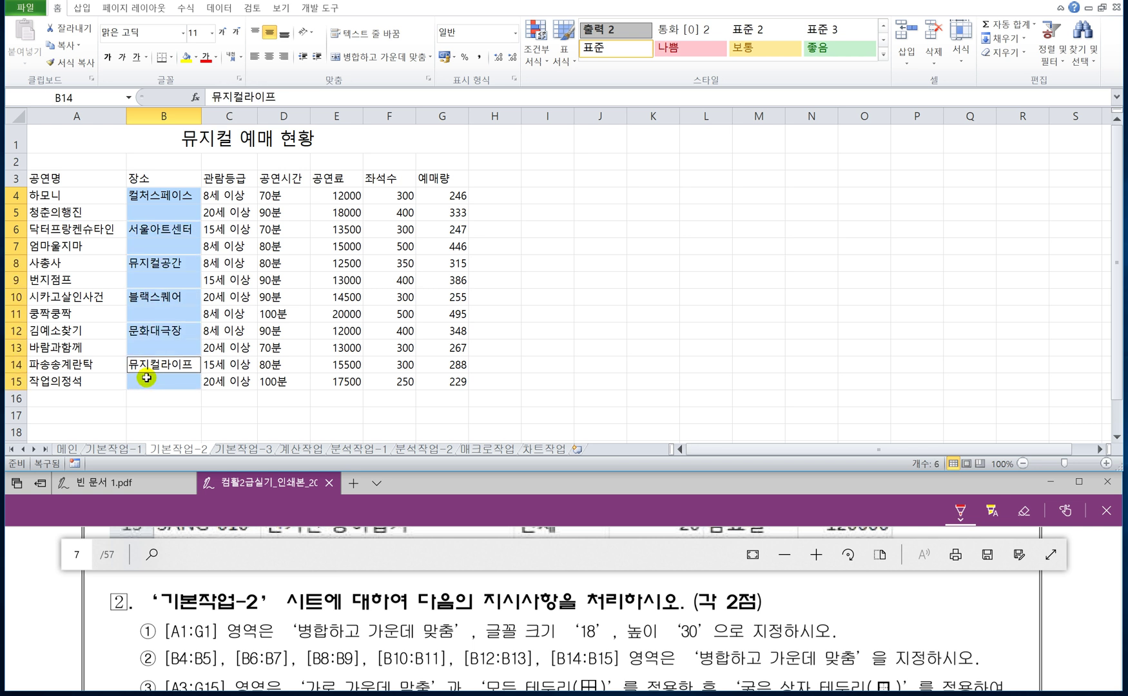
left_click(376, 58)
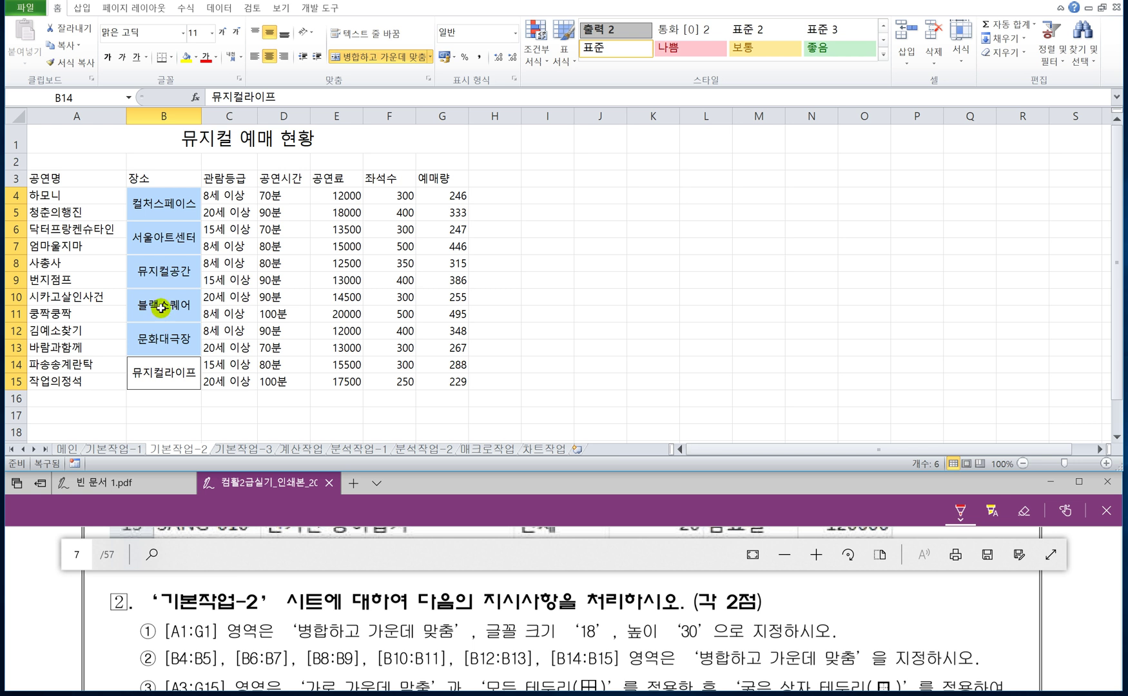
left_click(546, 310)
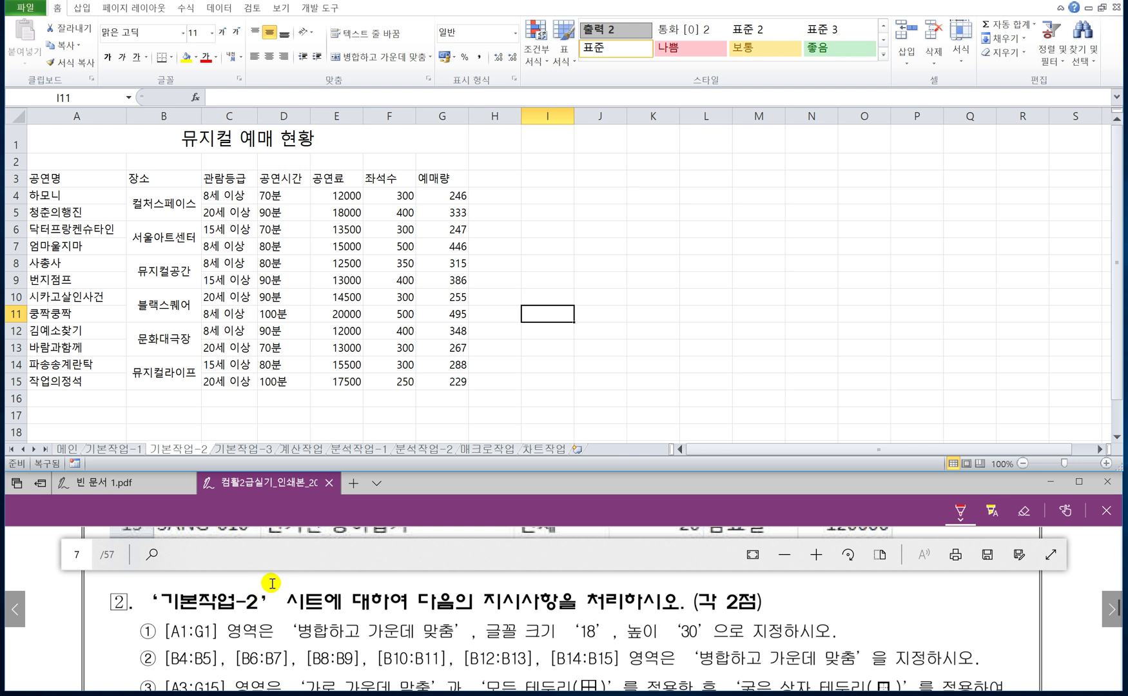
Select the table range A3:G15 on the 기본작업-2 sheet and center its contents horizontally
left_click(356, 519)
scroll(200, 635, "down", 1)
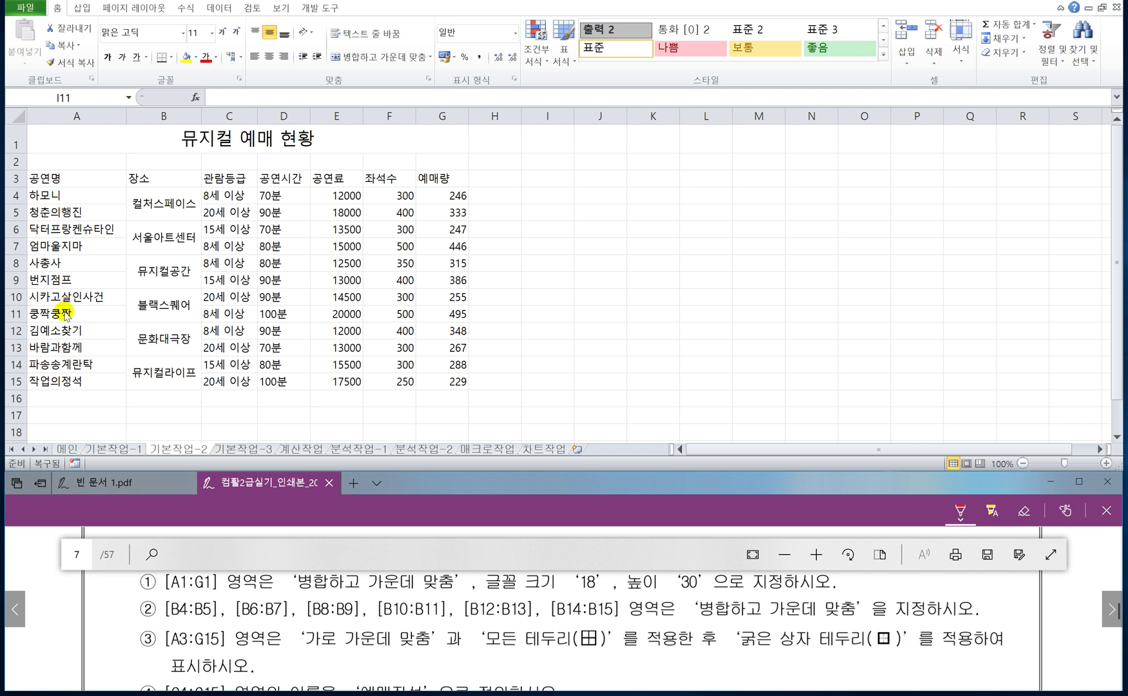
left_click_drag(62, 177, 450, 374)
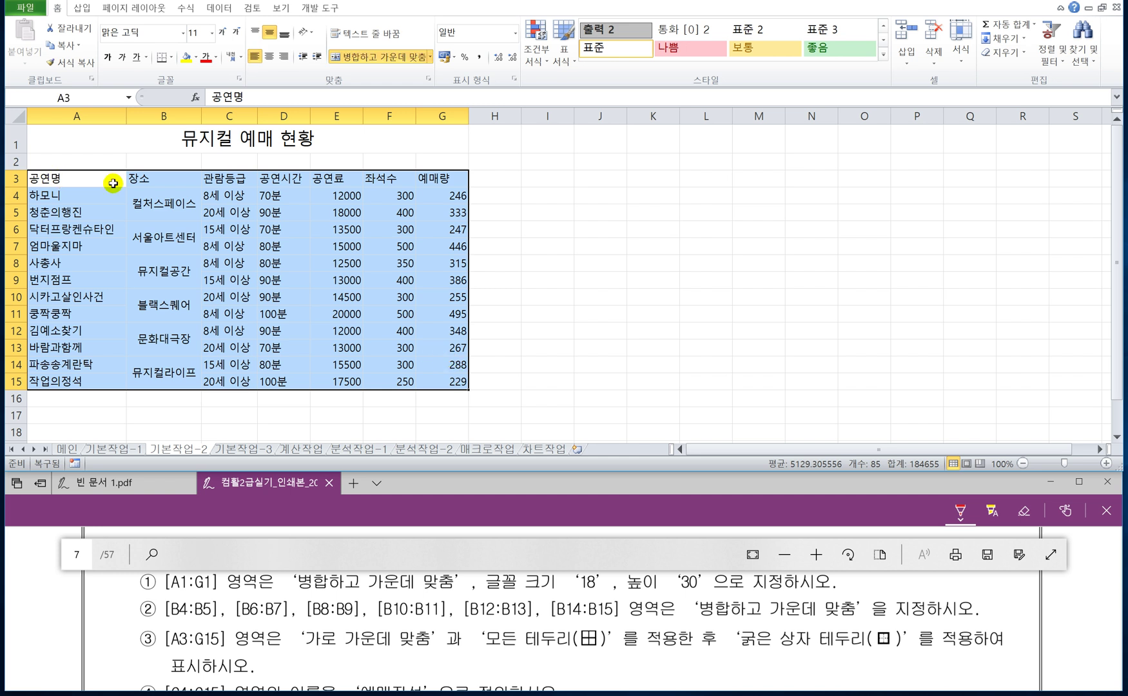
left_click(65, 178)
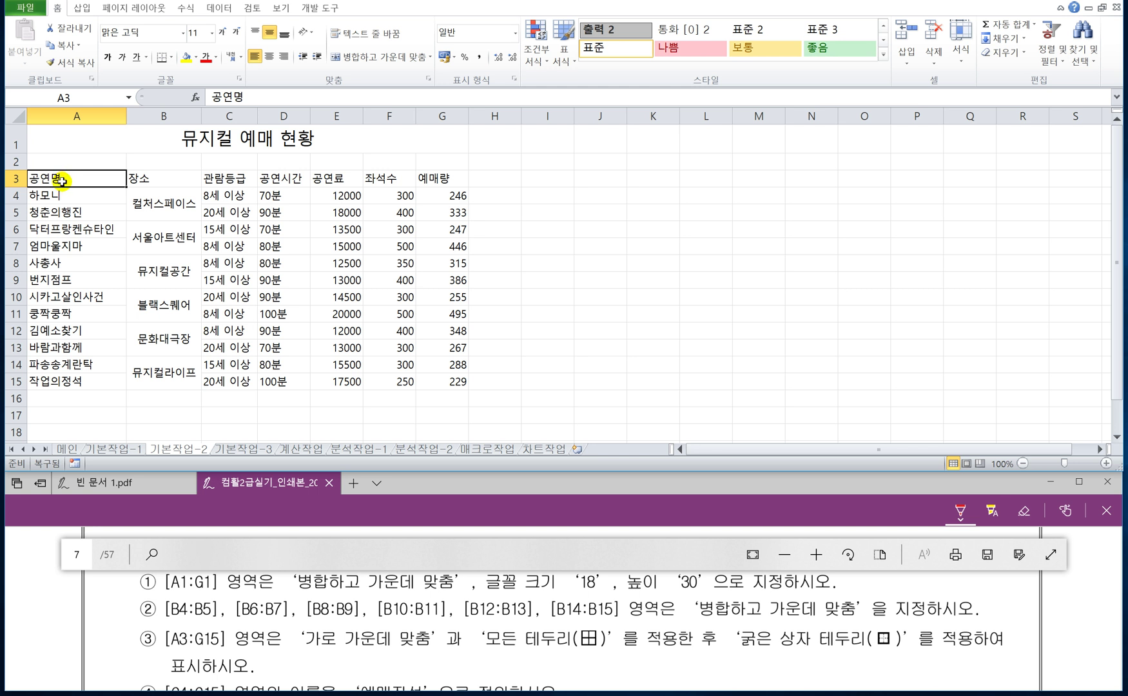
left_click(451, 383, "shift")
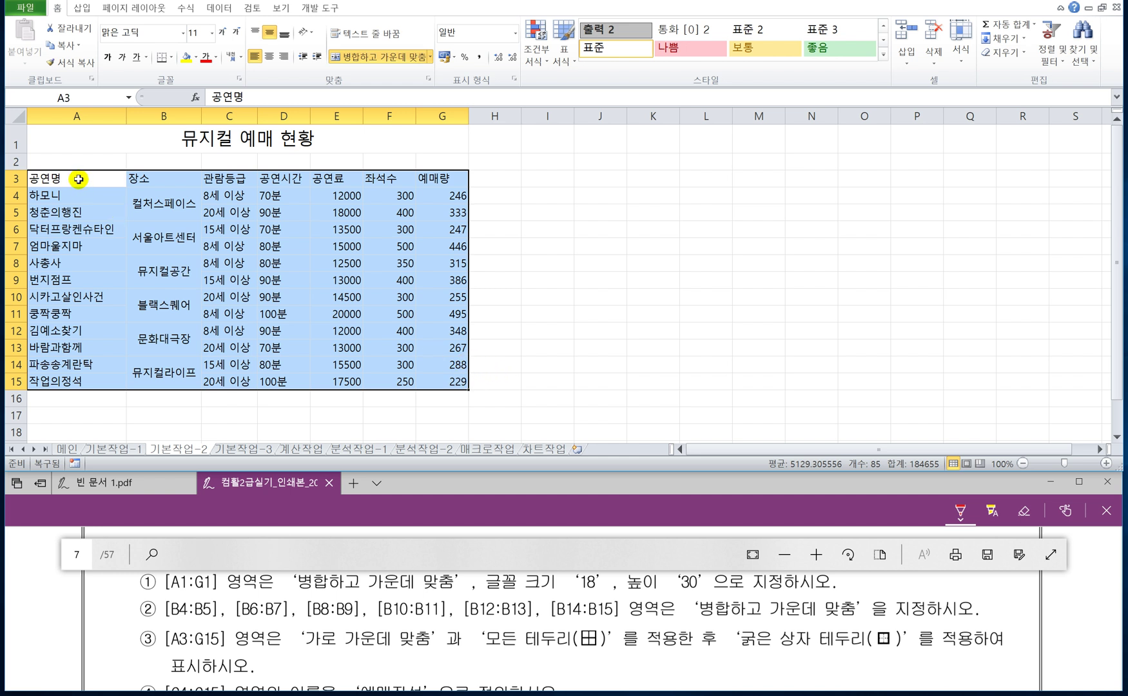
left_click(78, 178)
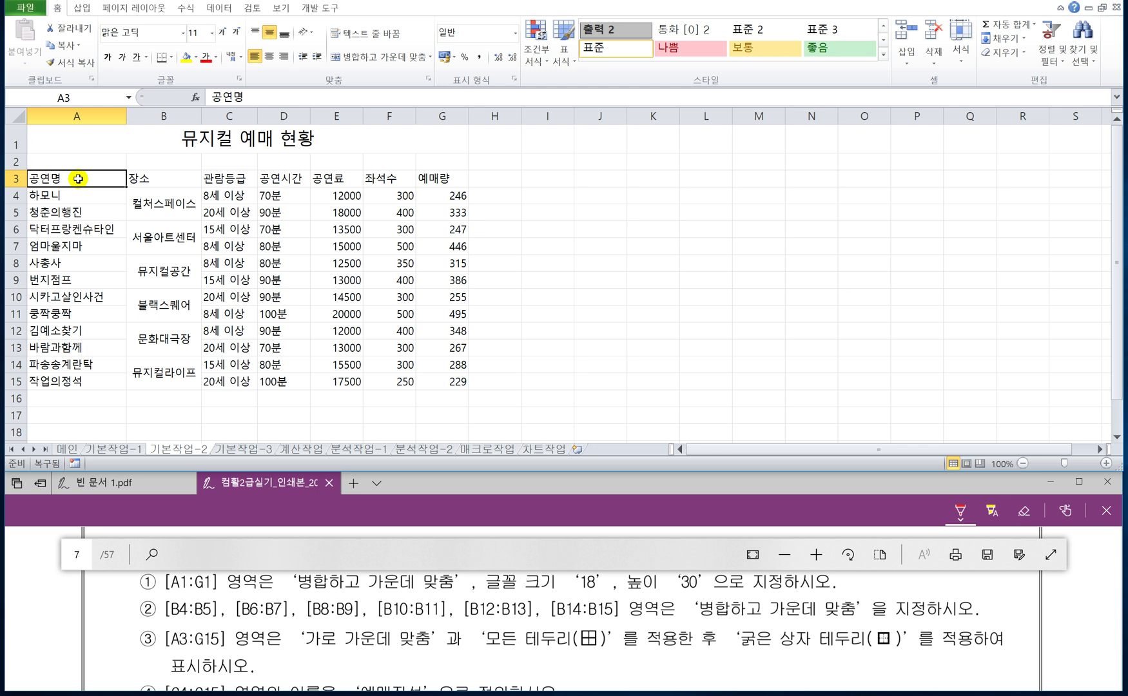
key("ctrl+shift+Down")
key("ctrl+shift+Right")
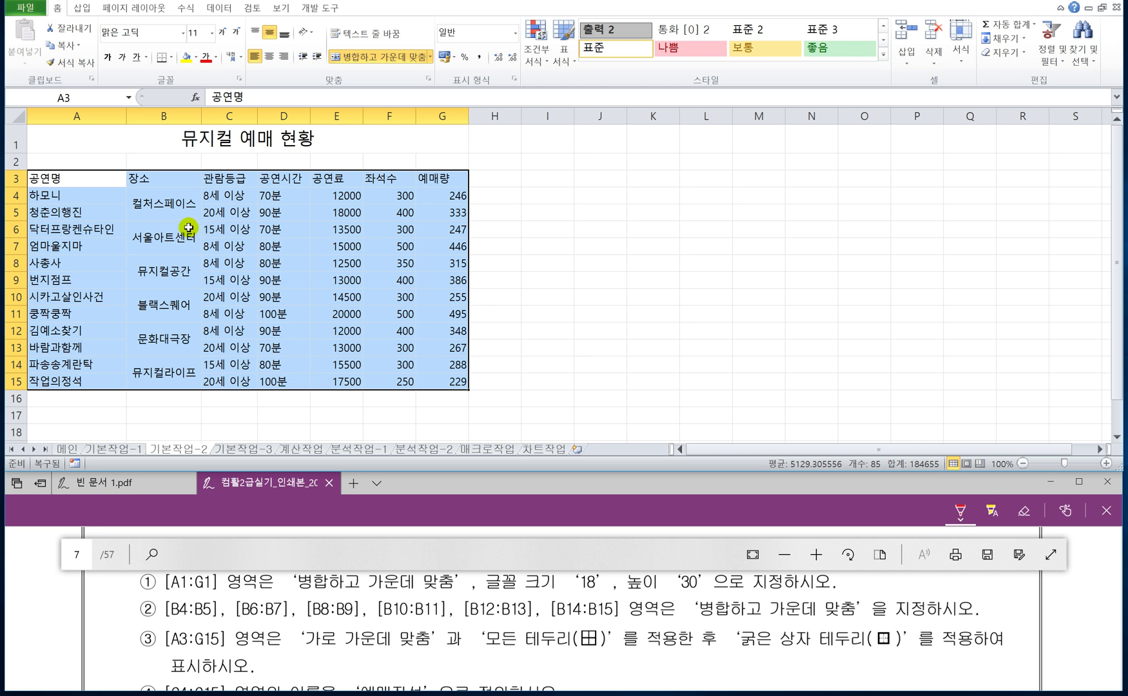
left_click(269, 59)
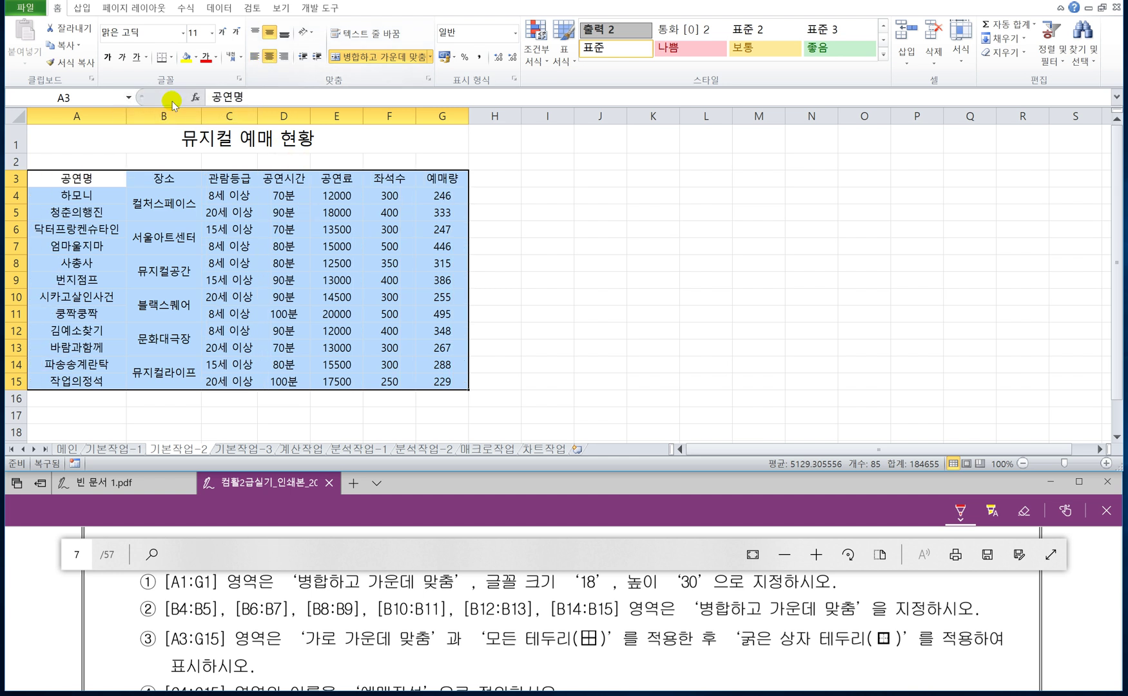
Apply all borders (모든 테두리) to A3:G15, followed by a thick box border (굵은 상자 테두리)
left_click(172, 58)
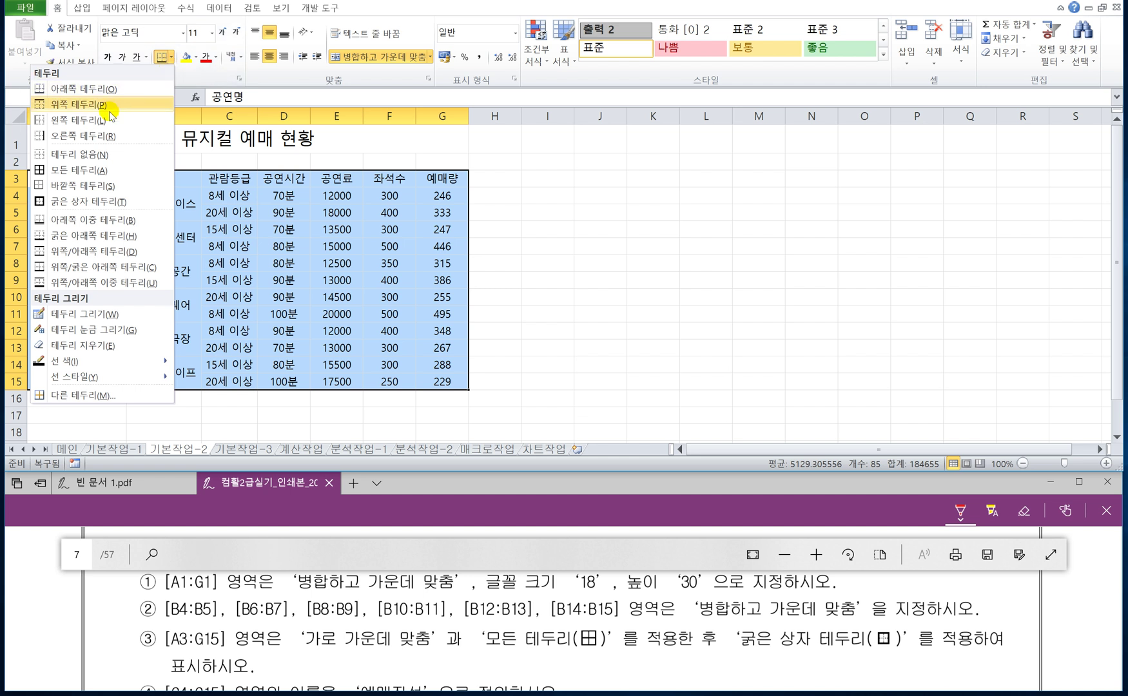
left_click(73, 170)
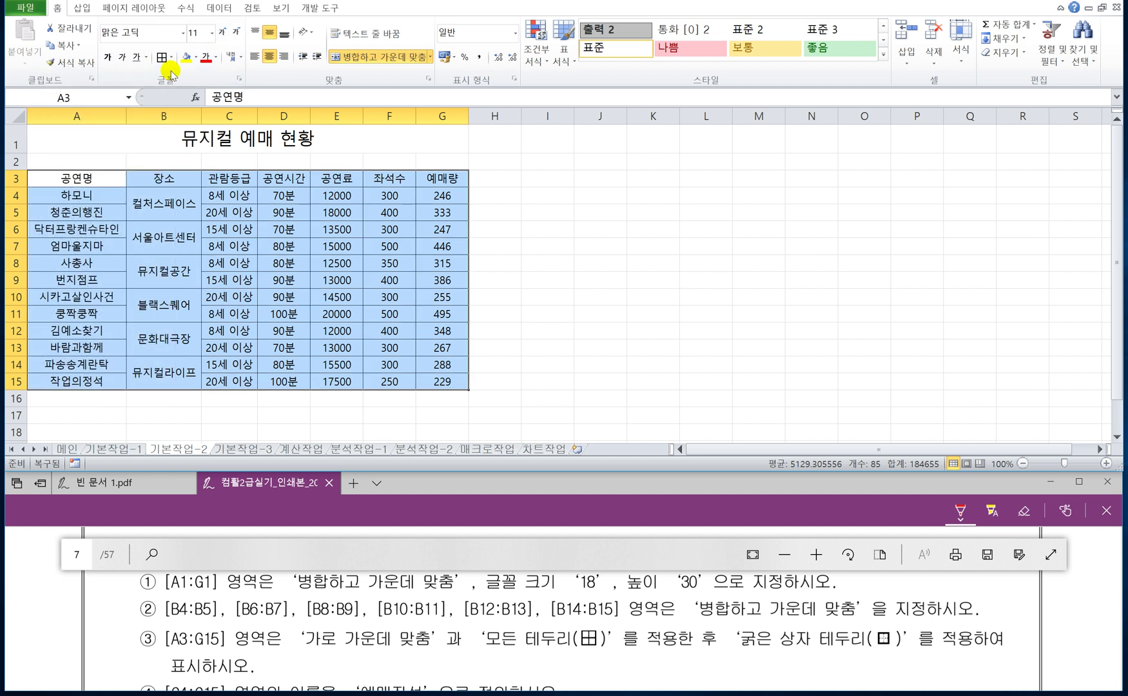
left_click(171, 57)
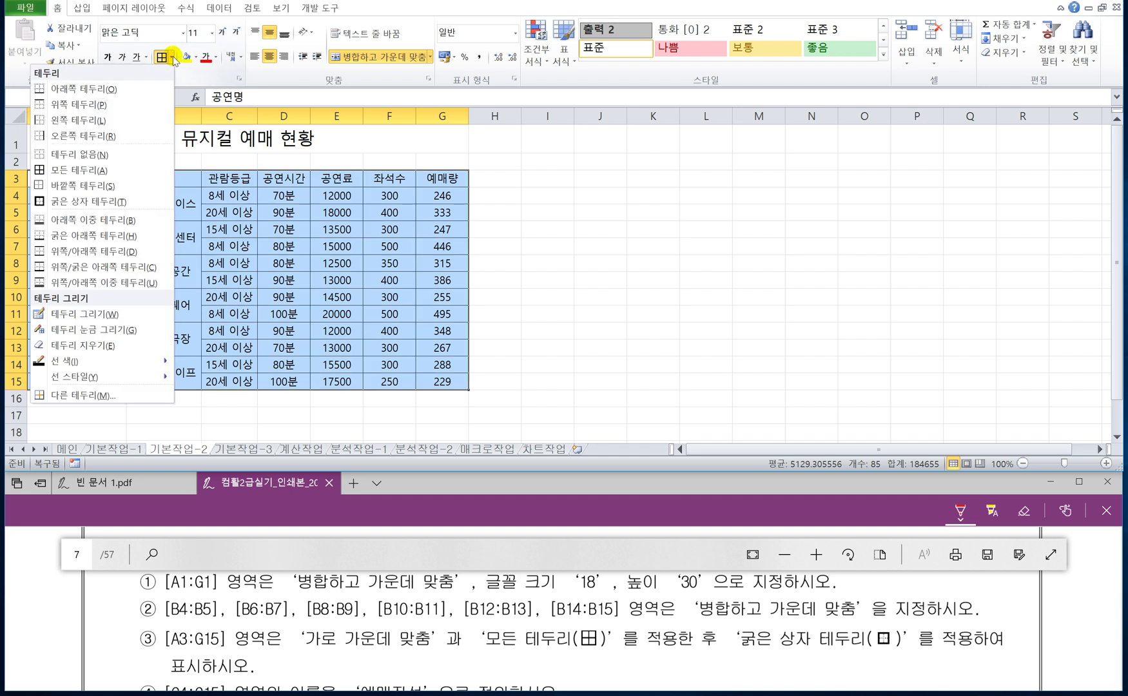
left_click(110, 203)
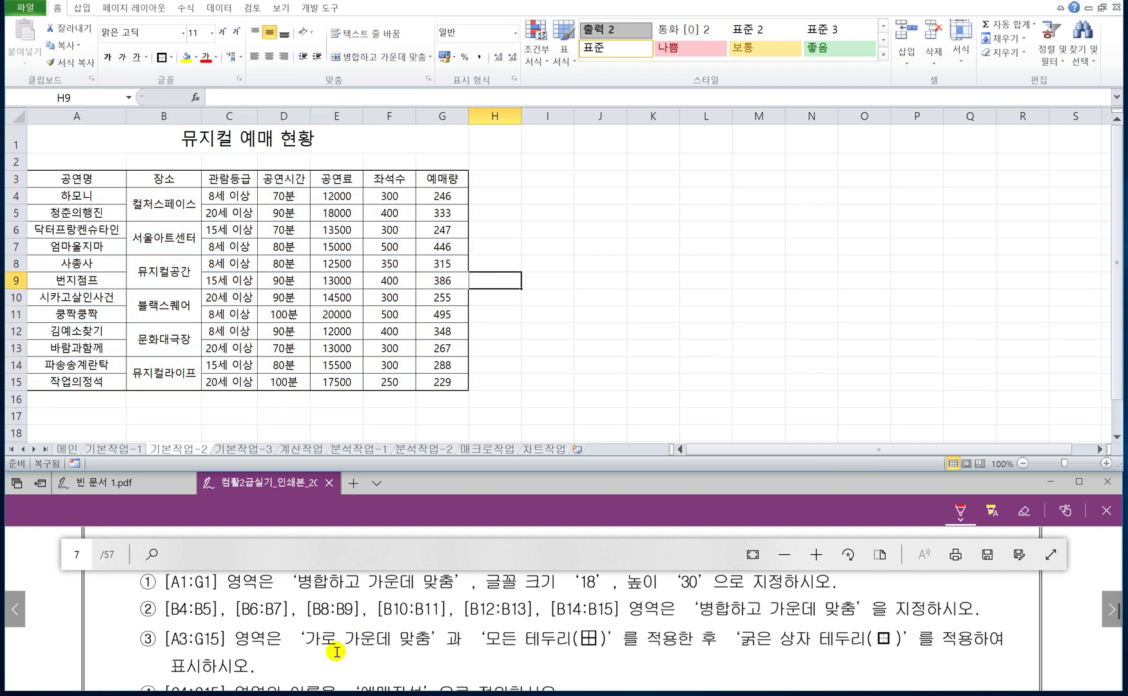
Define the name 예매좌석 for the range G4:G15
left_click(416, 515)
scroll(339, 600, "down", 1)
scroll(339, 600, "down", 2)
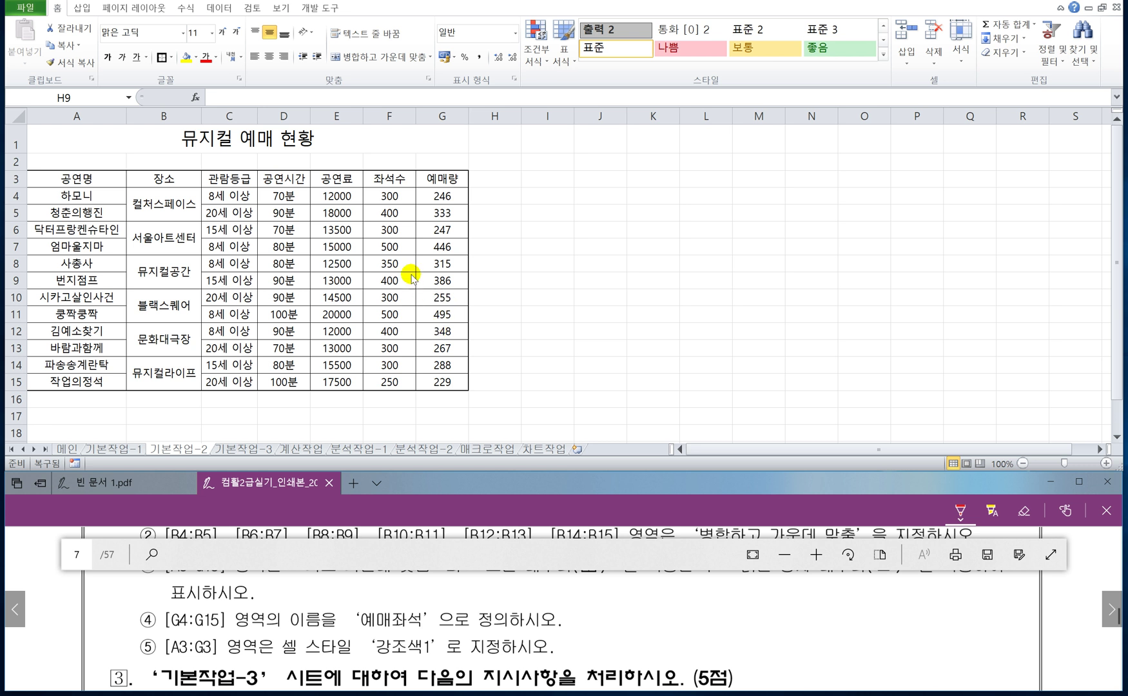
left_click_drag(436, 187, 442, 377)
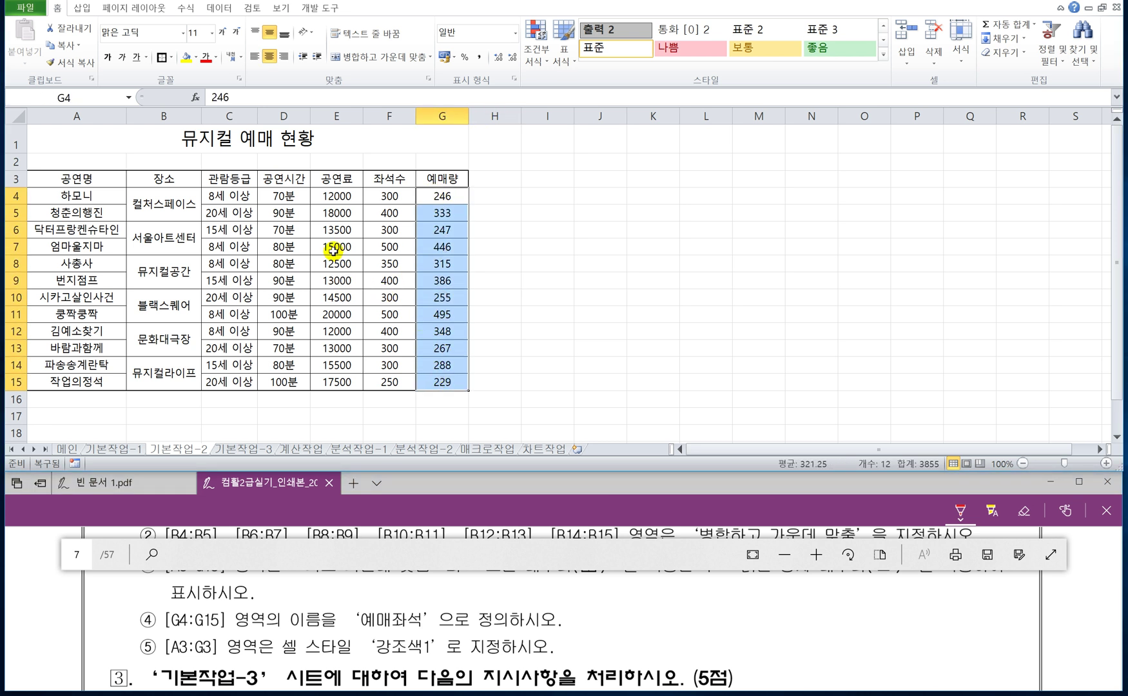
left_click(76, 95)
type("예")
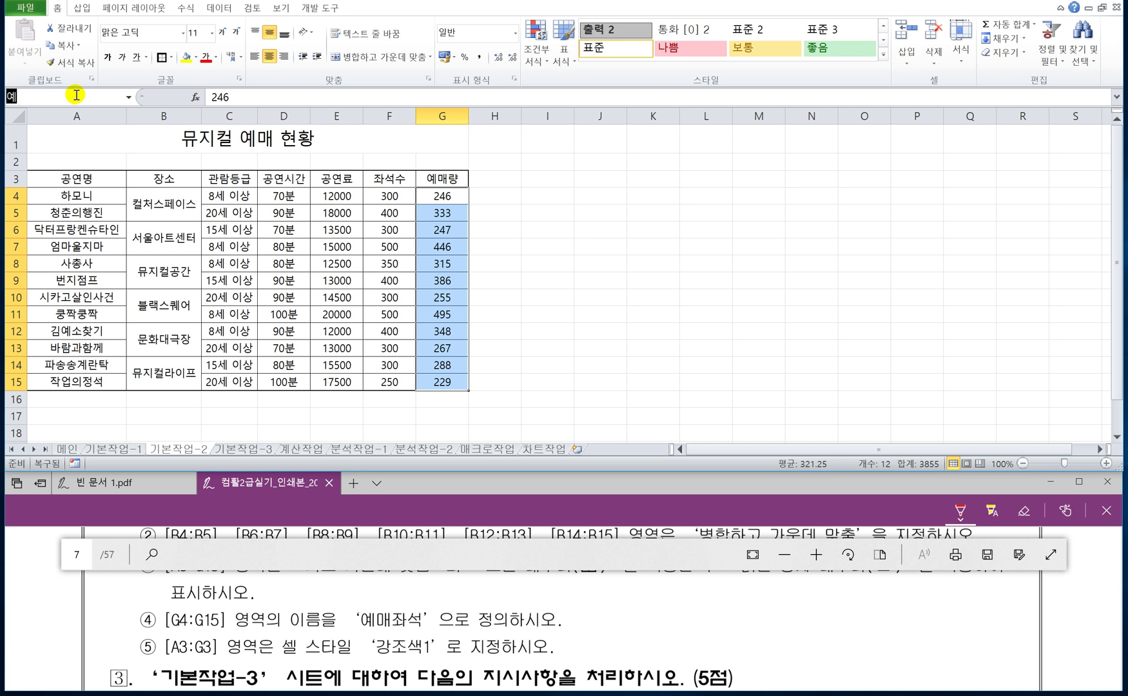
type("매좌석")
key("Return")
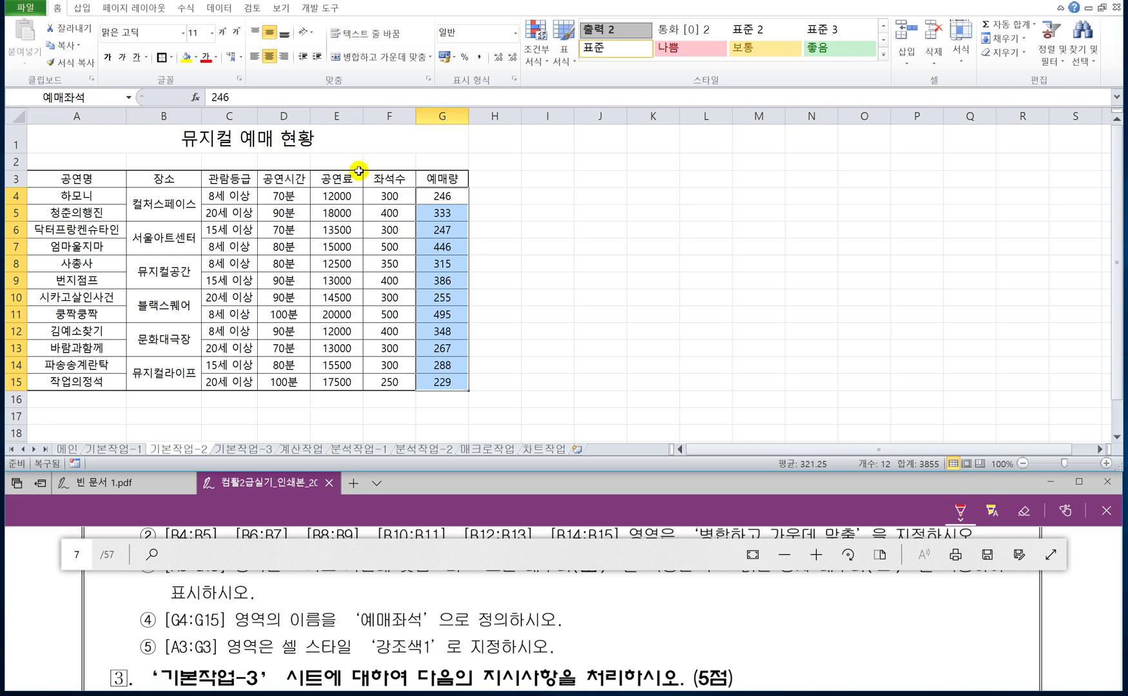
Check the 예매좌석 name and its referenced range in the Name Manager and its edit dialog, leaving the definition as it is
left_click(187, 8)
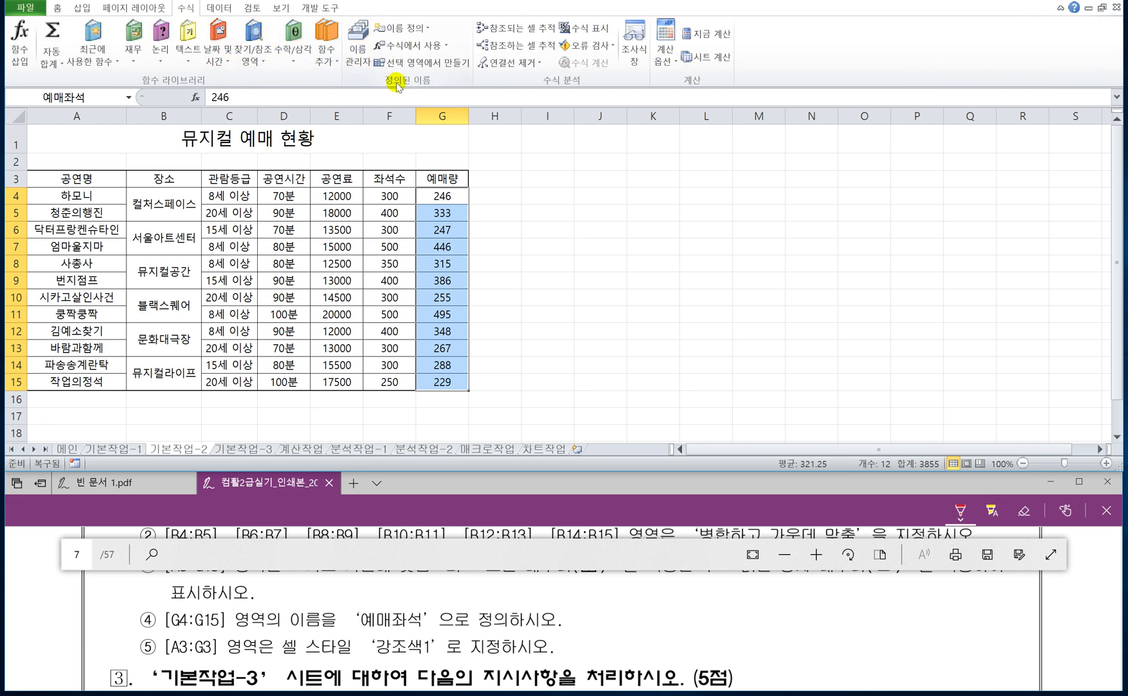
left_click(362, 62)
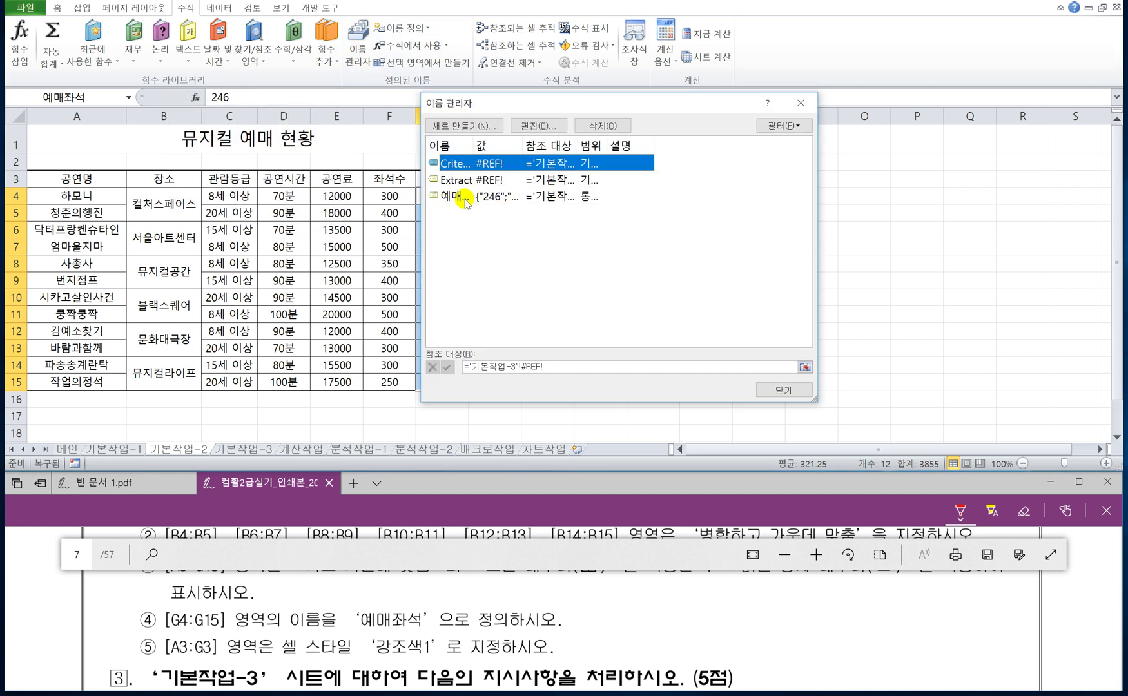
left_click_drag(473, 145, 496, 145)
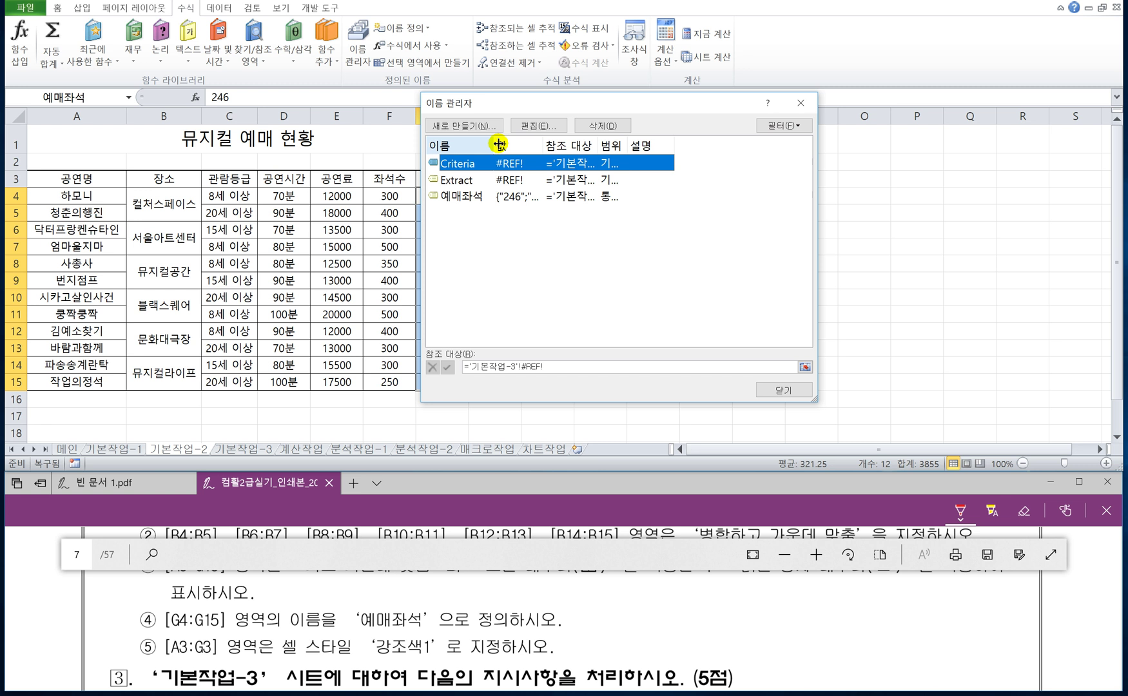
left_click(455, 197)
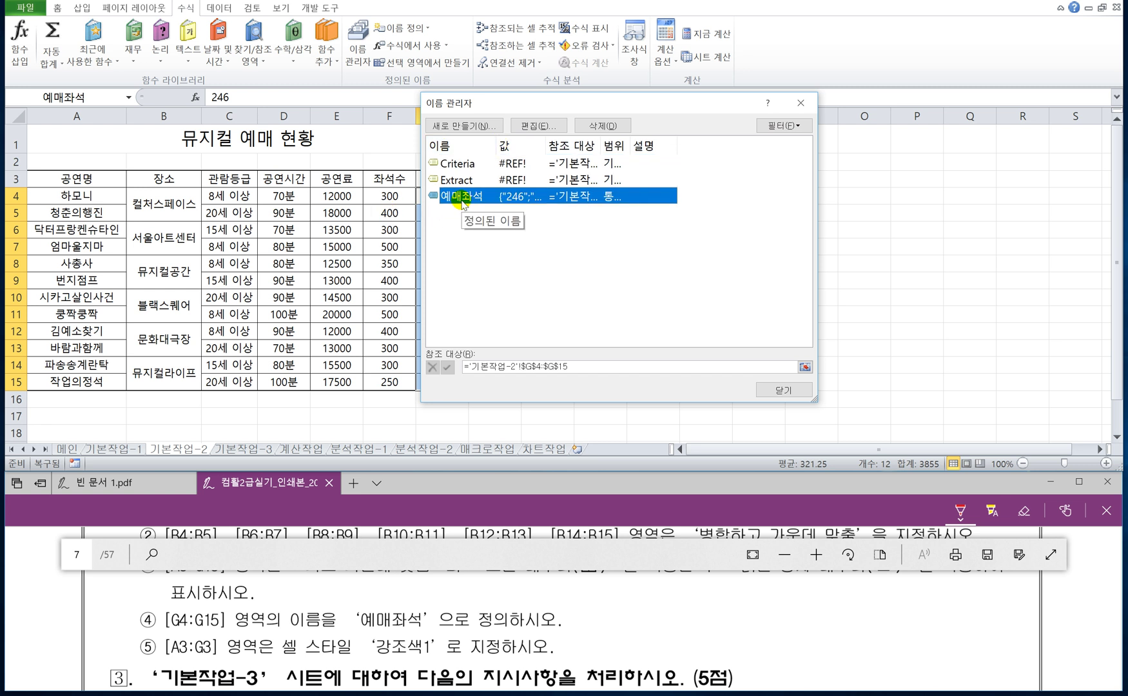
left_click(535, 125)
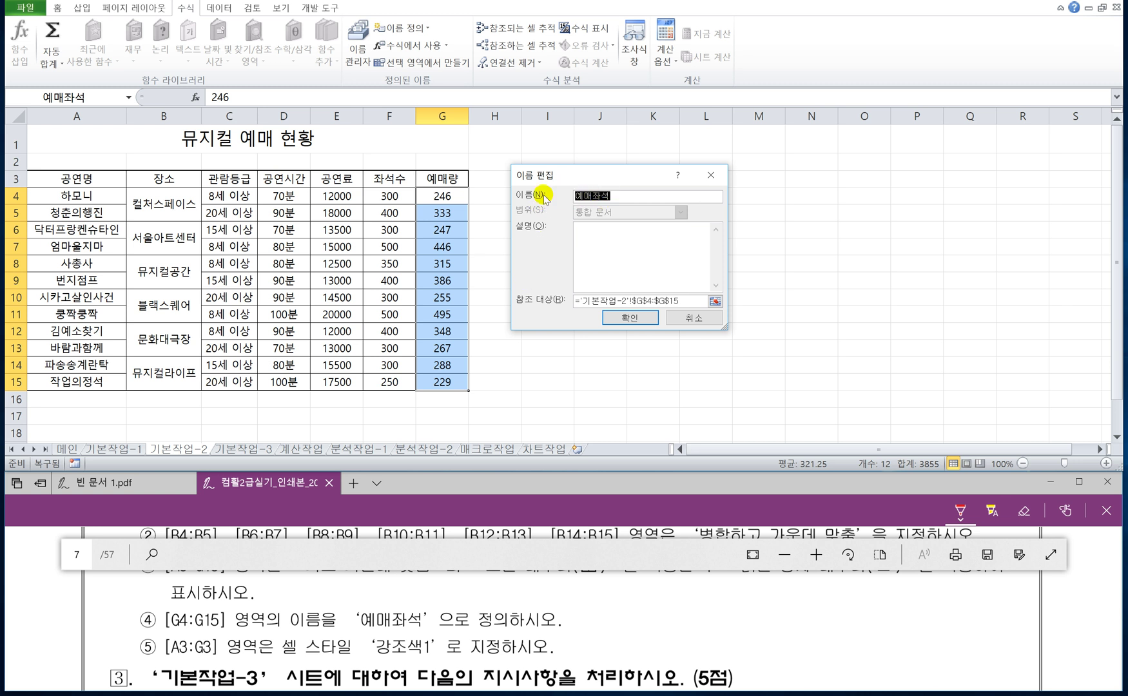
left_click(628, 318)
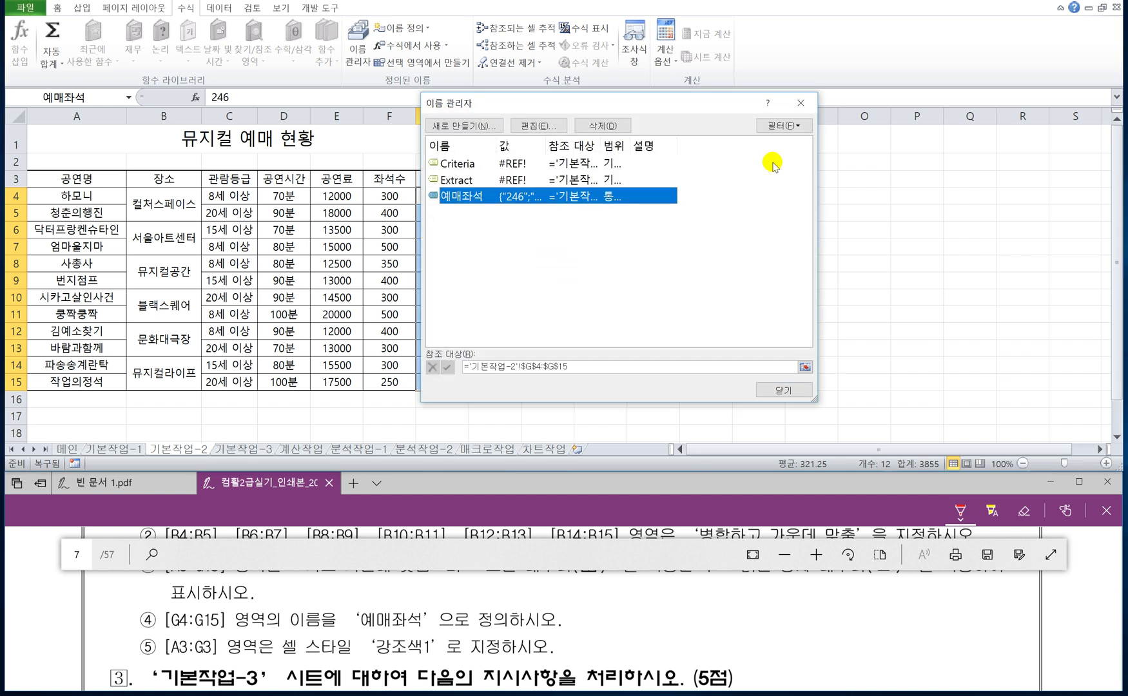
left_click(778, 393)
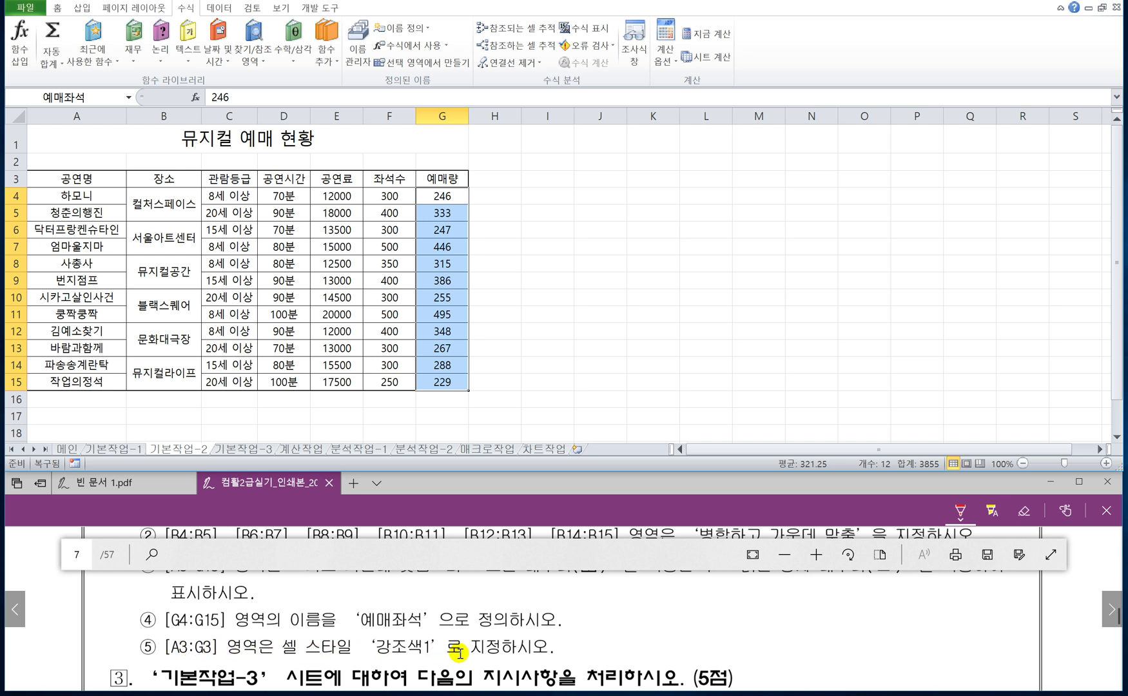
Apply the 강조색1 theme cell style to the header row A3:G3
left_click(67, 178)
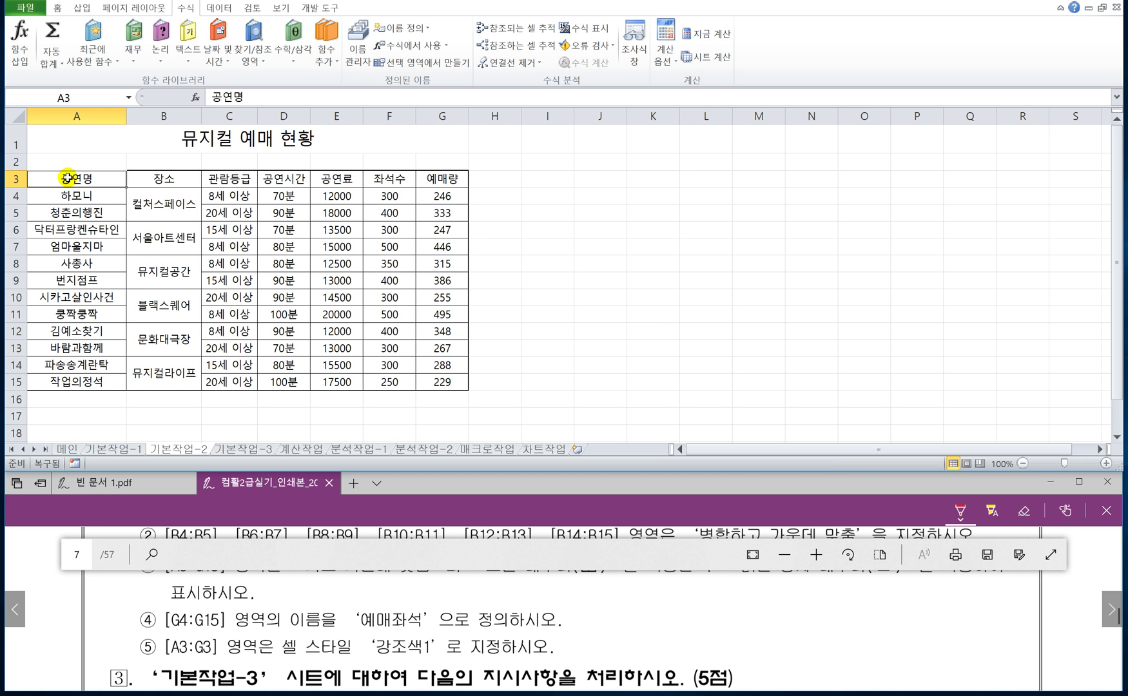
left_click_drag(68, 178, 442, 179)
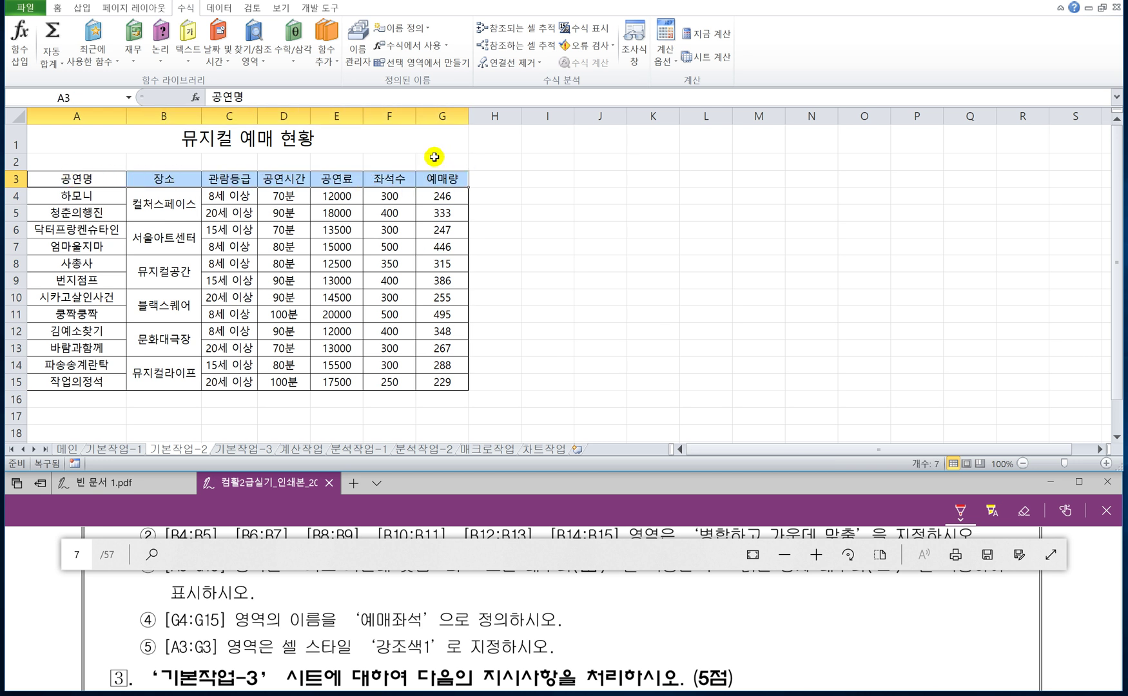
left_click(57, 8)
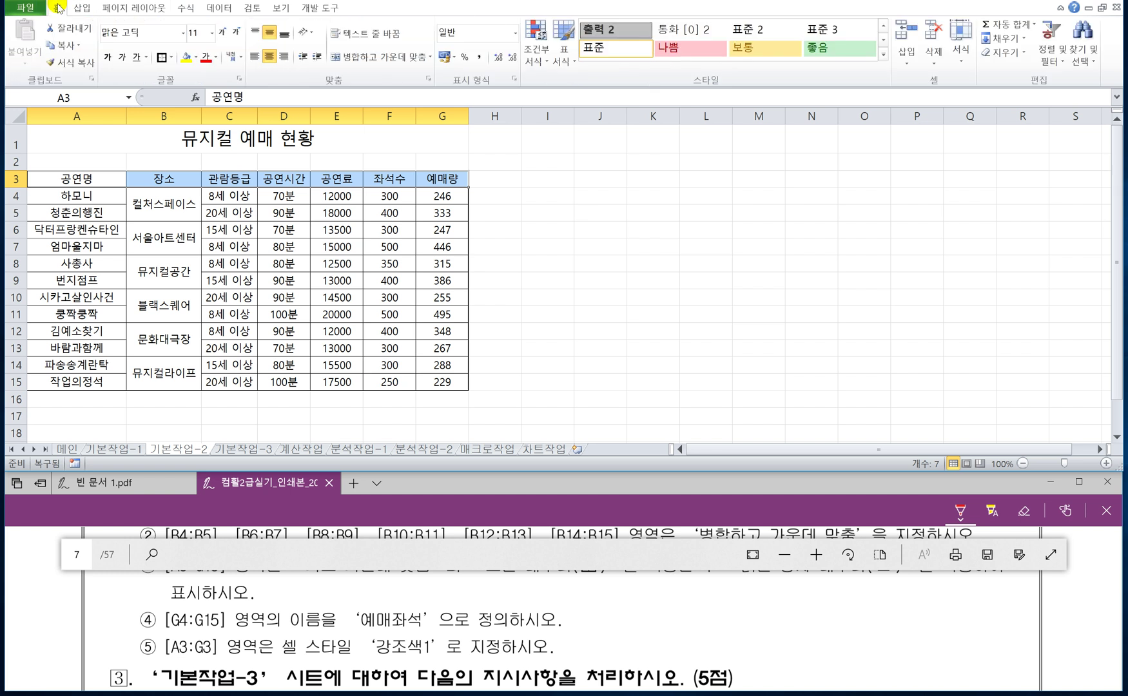
left_click(885, 57)
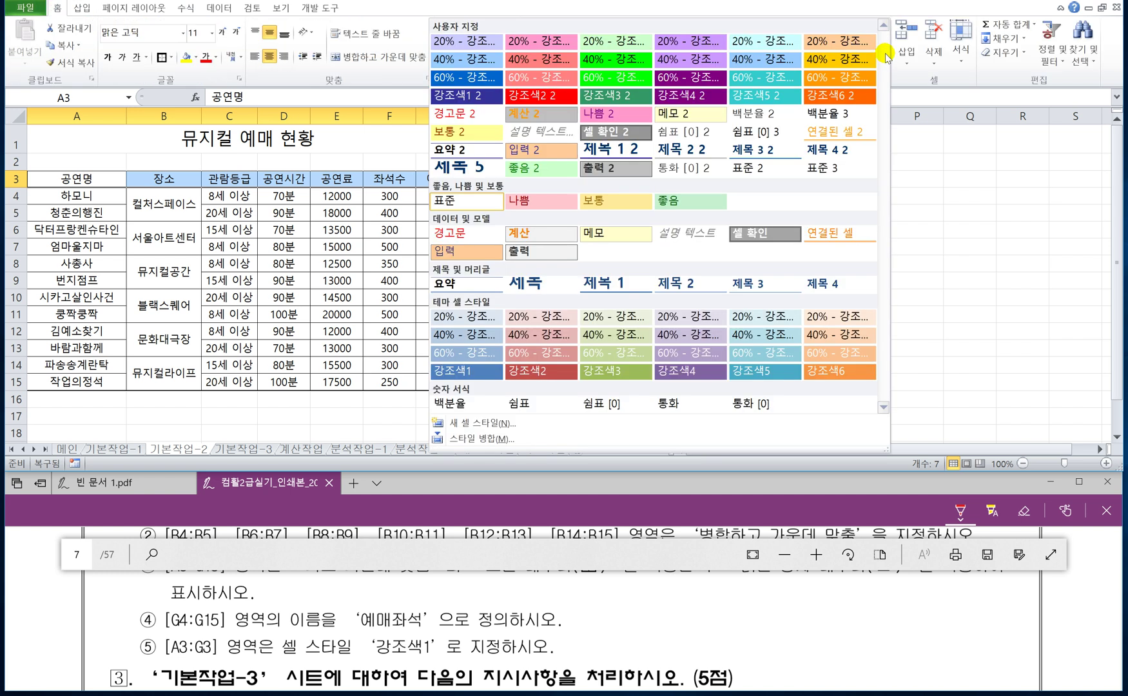
left_click(464, 373)
left_click(533, 348)
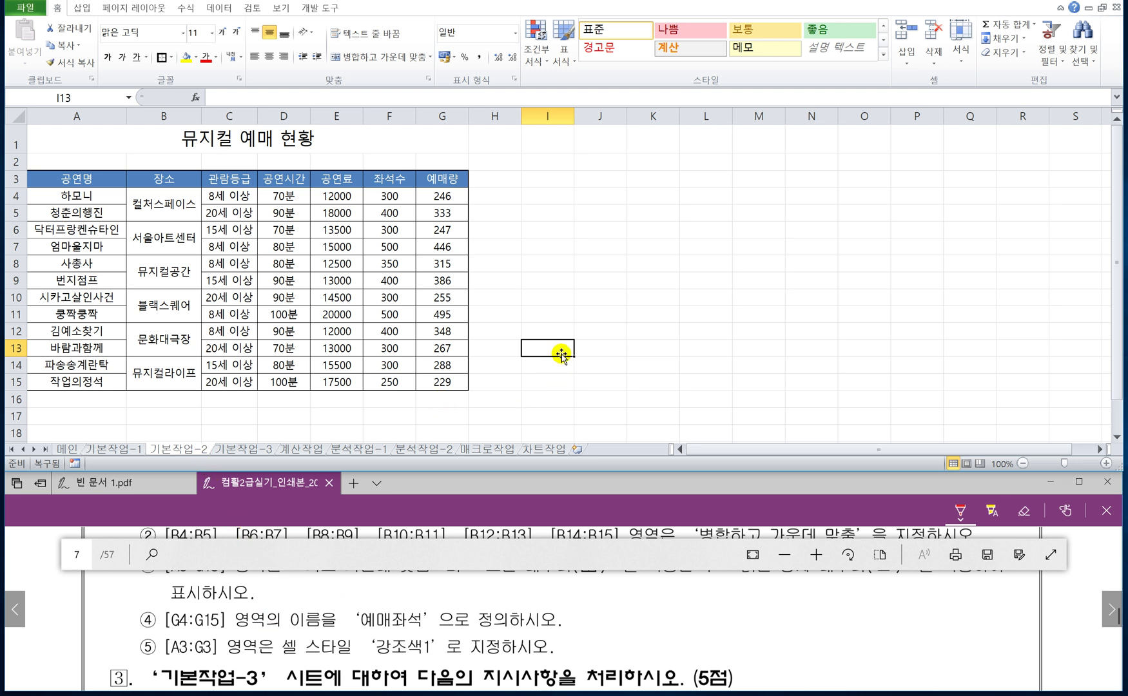
Switch to the 기본작업-3 sheet and read its advanced filter instructions in the PDF
left_click(238, 447)
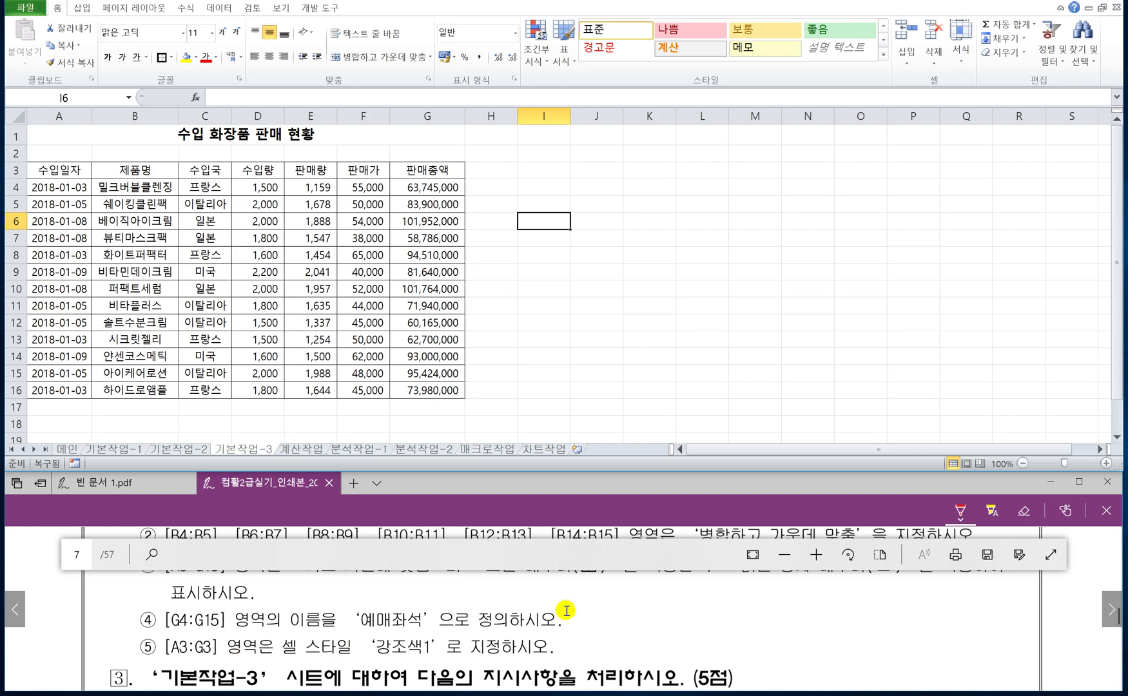
left_click(607, 499)
scroll(543, 611, "down", 3)
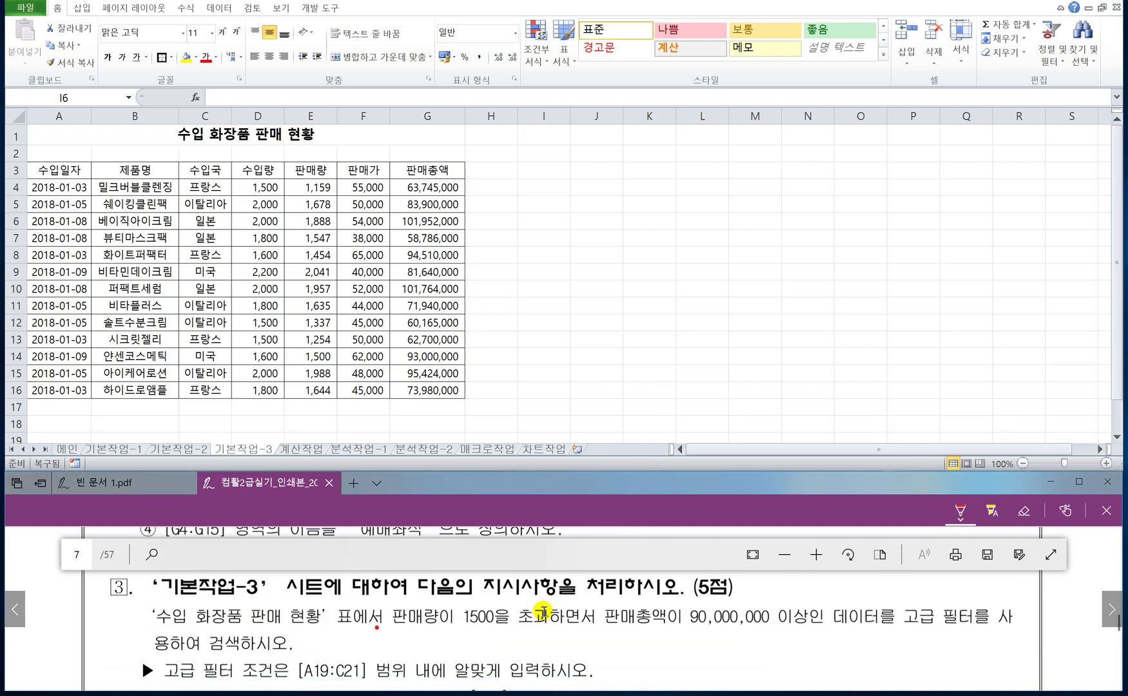
scroll(667, 606, "up", 1)
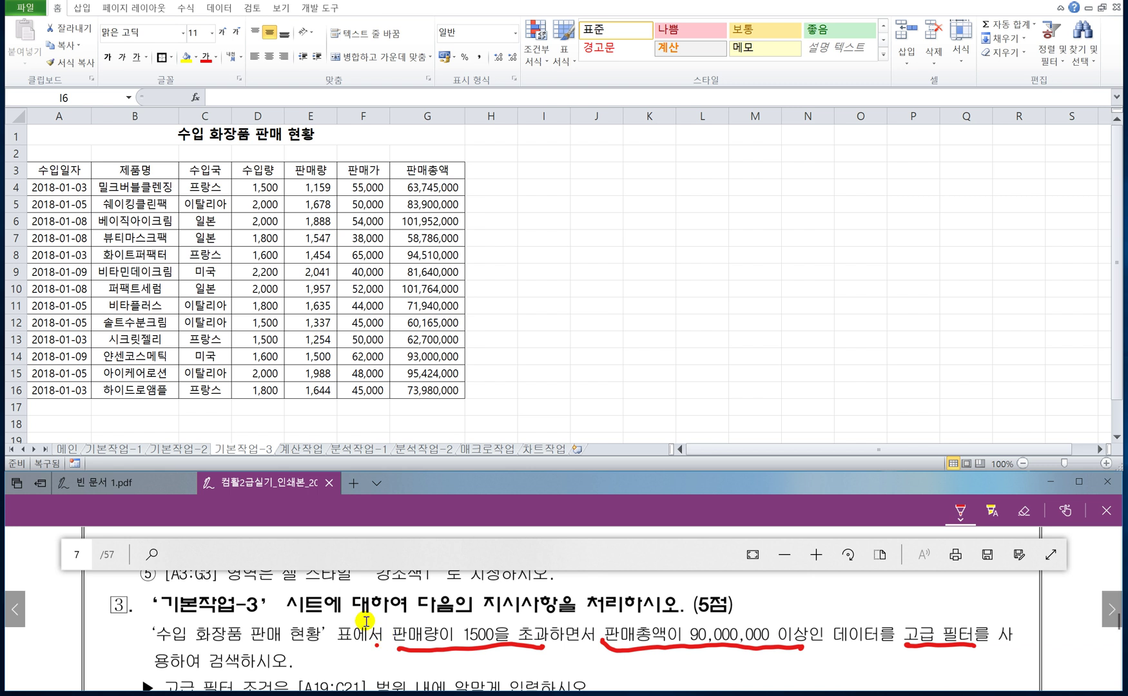
scroll(385, 620, "down", 1)
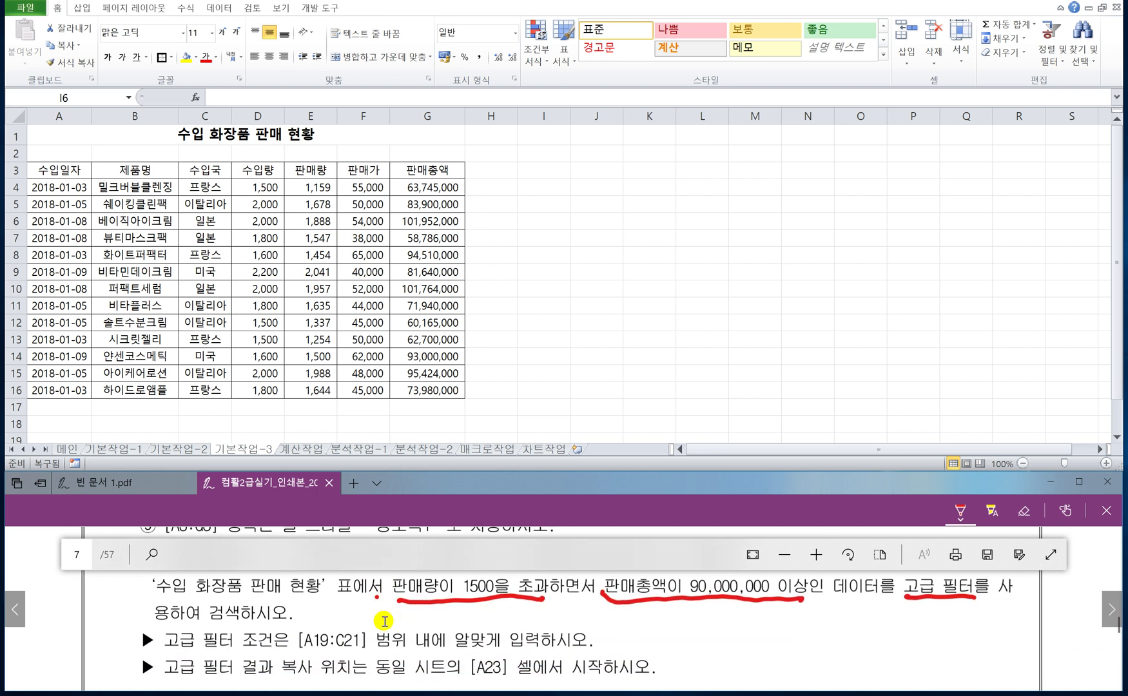
scroll(385, 620, "down", 1)
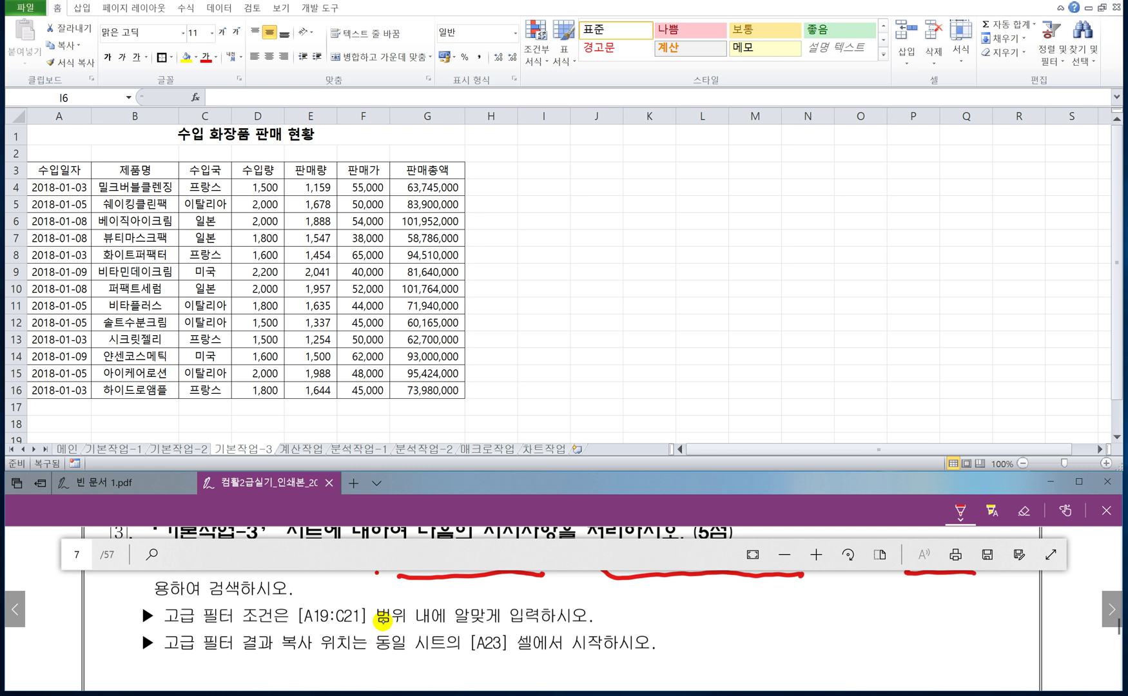
Try underlining the A19:C21 criteria instruction in the PDF, undo that stroke, and circle the output cell [A23] in red
left_click_drag(223, 635, 361, 626)
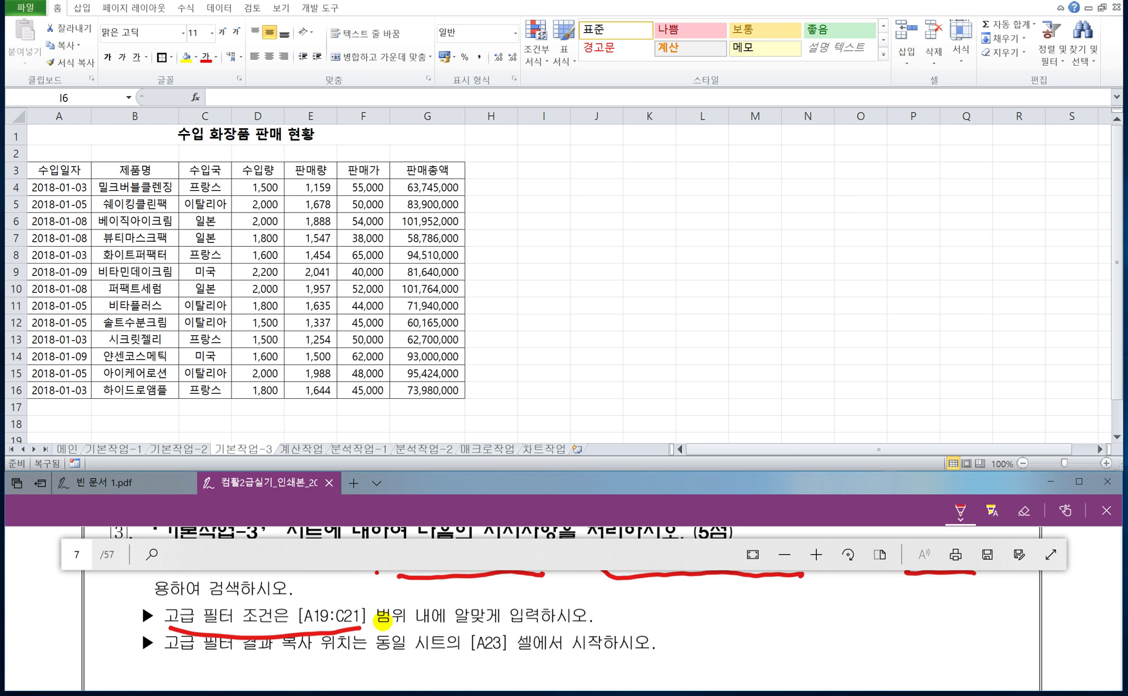
key("ctrl+z")
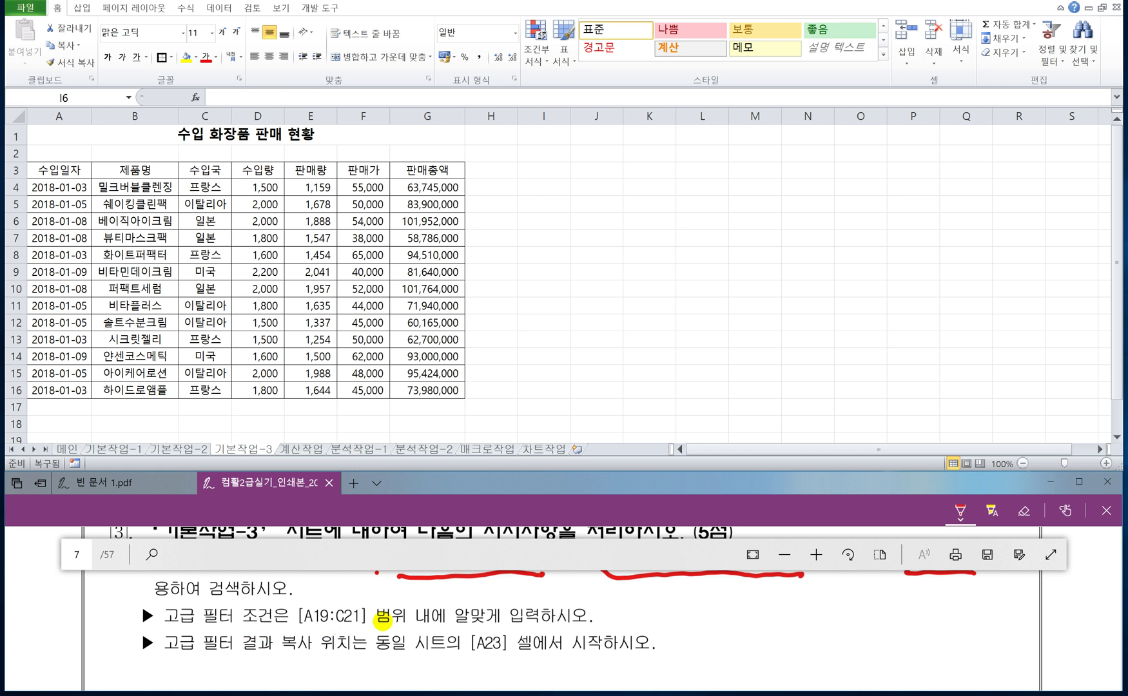
mouse_move(488, 662)
left_mouse_down()
mouse_move(516, 644)
mouse_move(476, 671)
left_mouse_up()
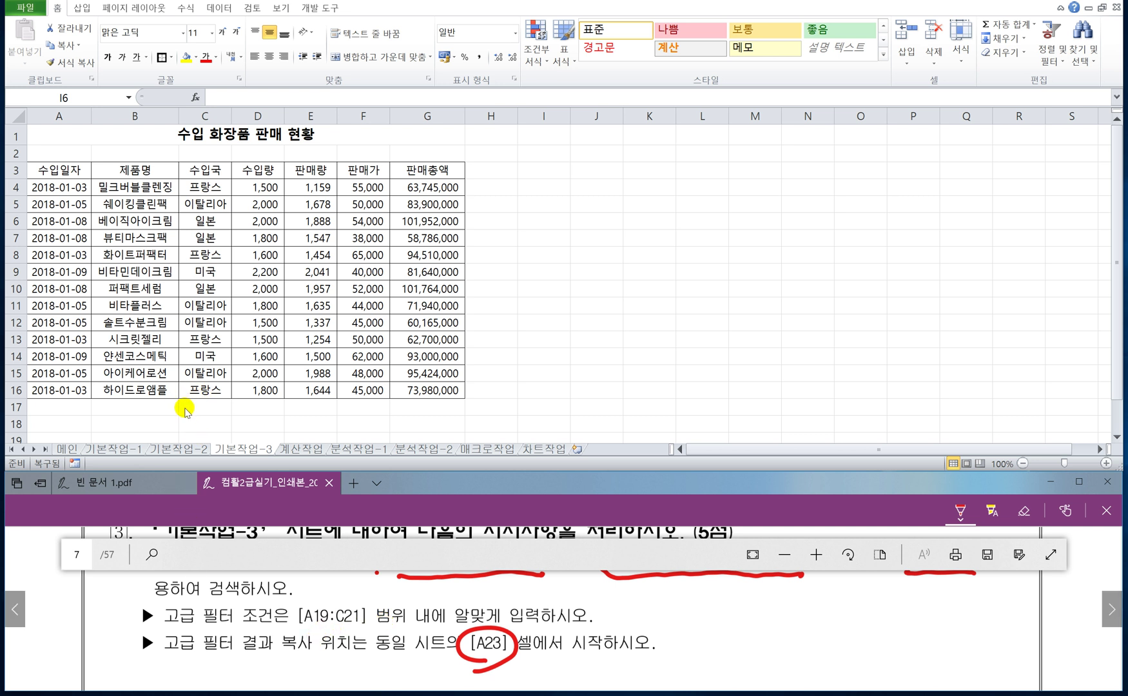
Enter the first filter criterion in A19:A20, with the heading 판매량 and the condition >1500
left_click(77, 425)
scroll(76, 425, "down", 1)
left_click(61, 386)
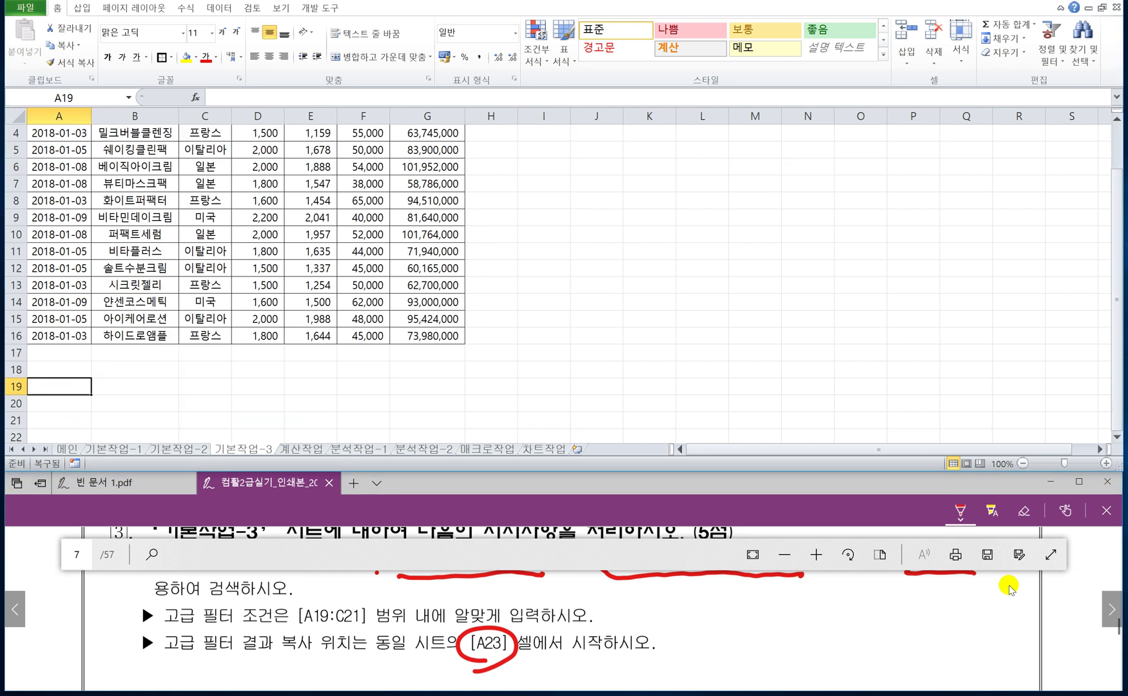
left_click(743, 482)
scroll(560, 625, "down", 1)
scroll(584, 620, "up", 3)
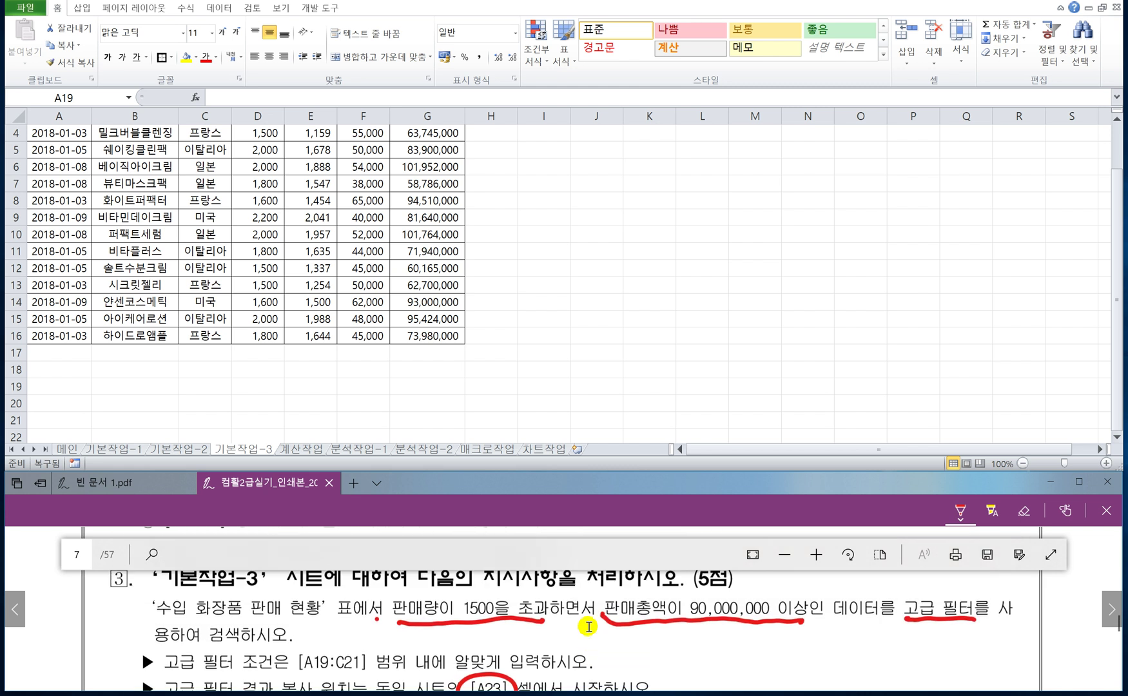
left_click(50, 386)
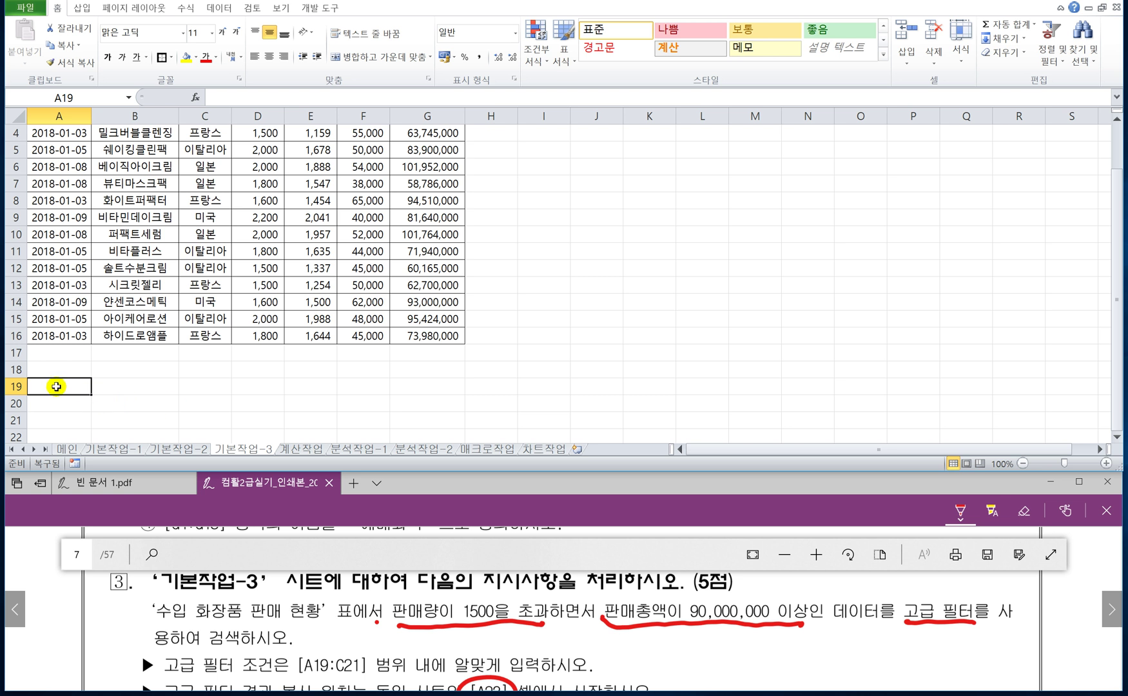
type("ㅍ")
type("매량")
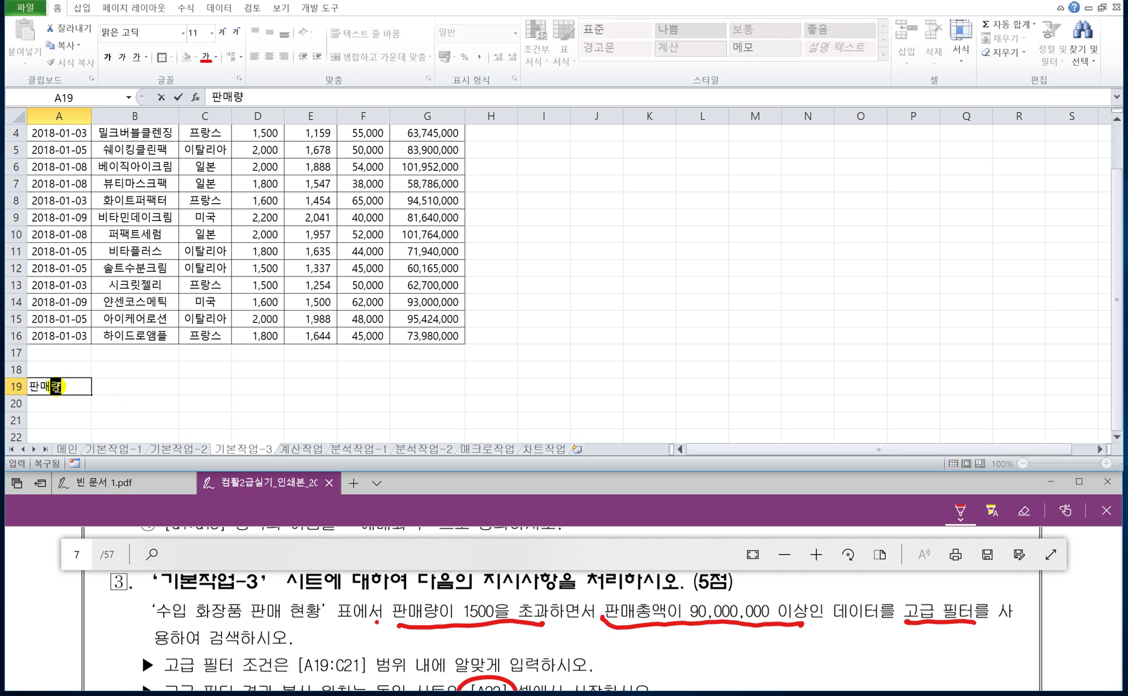
key("Return")
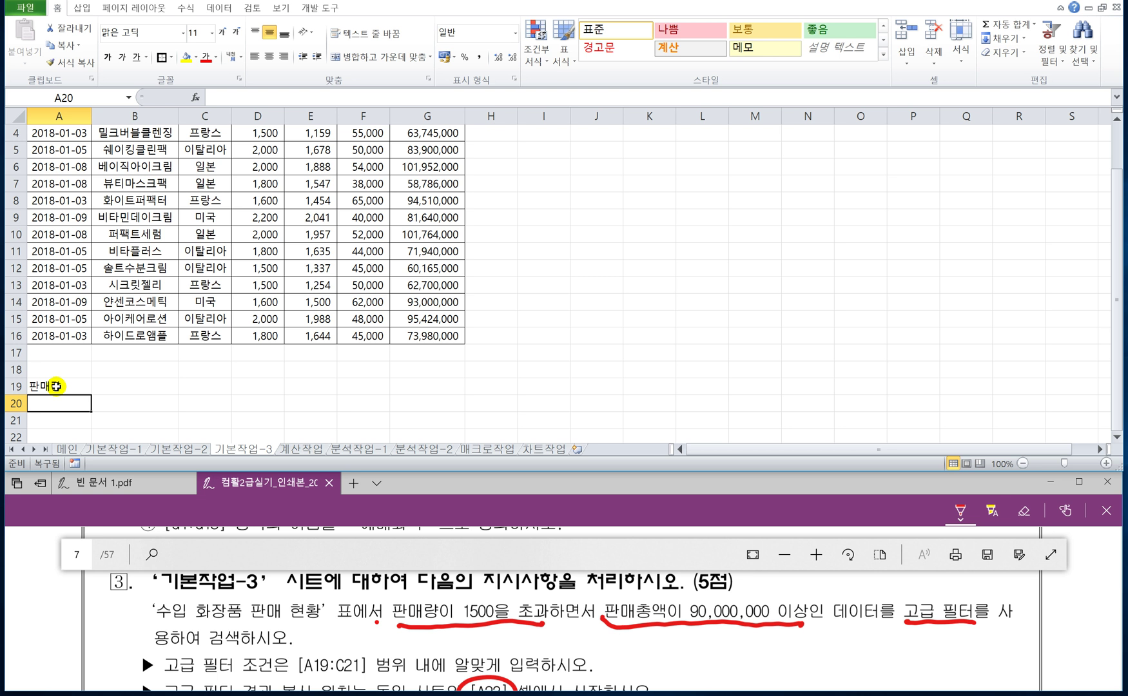
type(">")
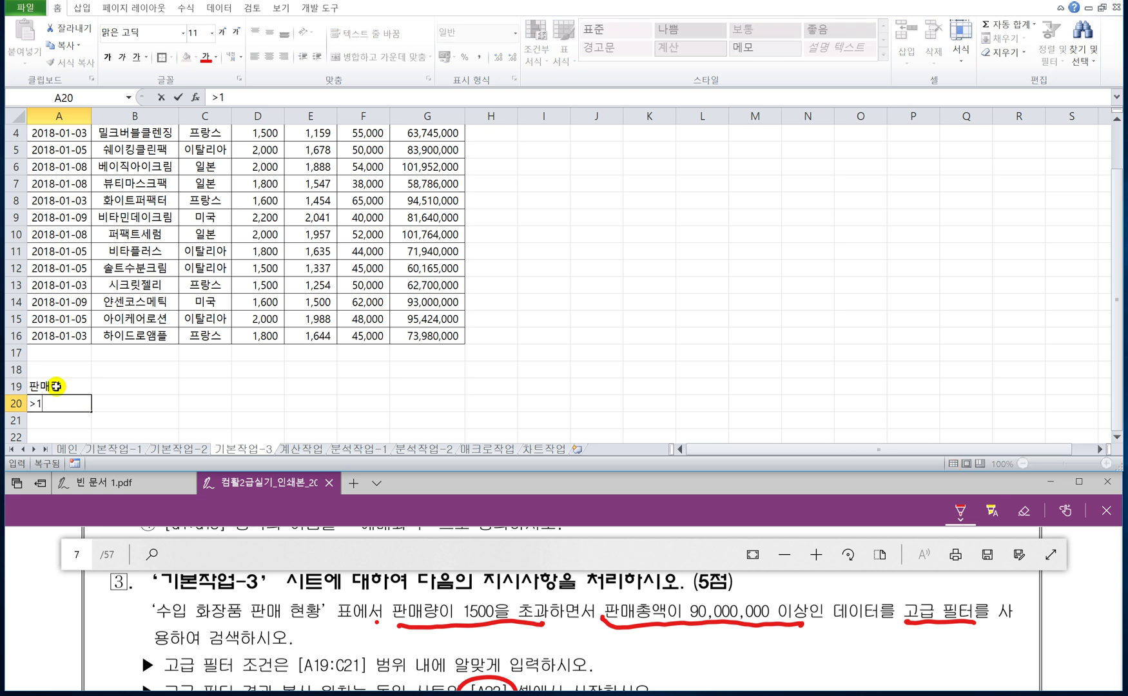
type("1500")
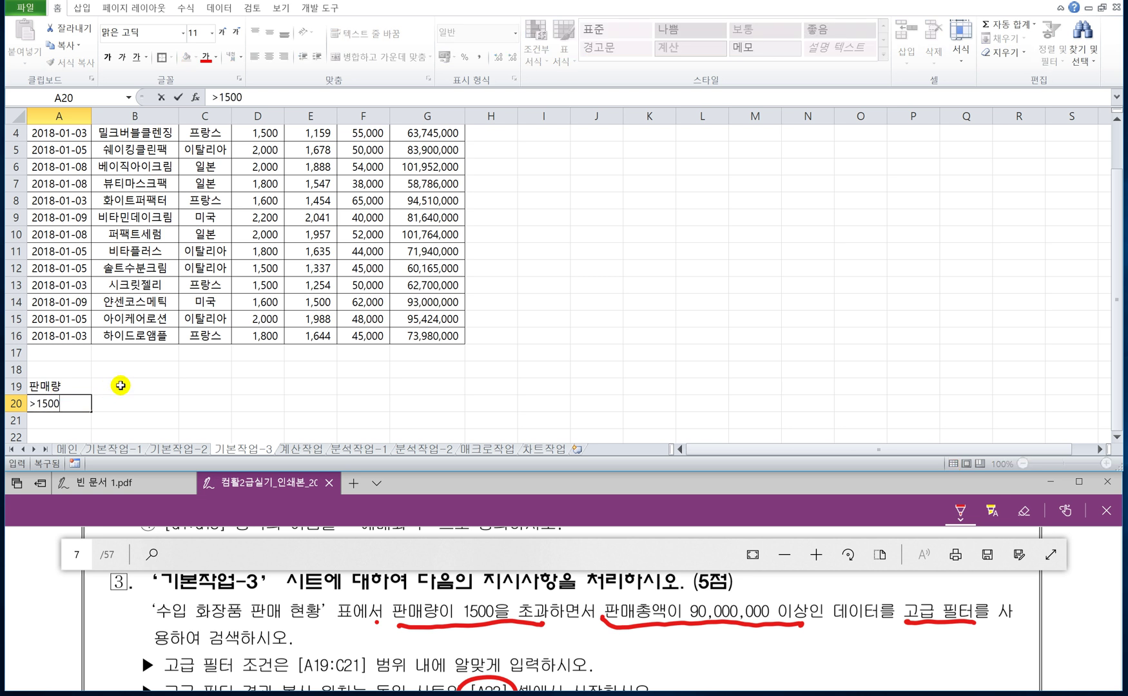
Enter the second filter criterion in B19:B20, with the heading 판매총액 and the condition >=90000000
left_click(120, 385)
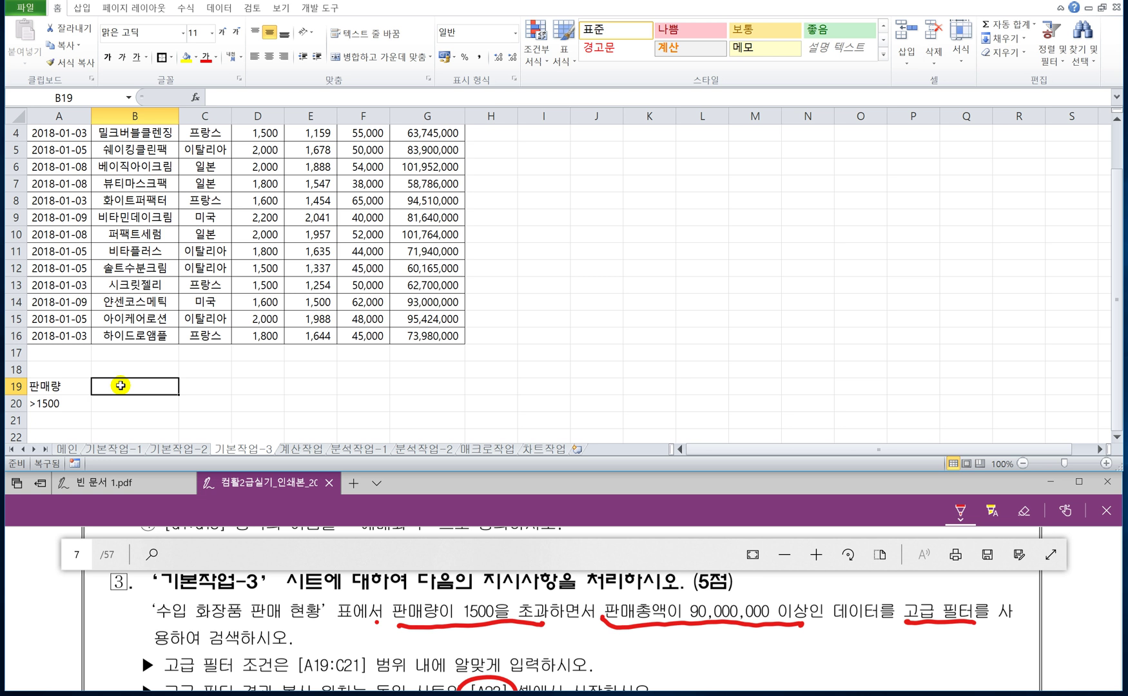
type("파")
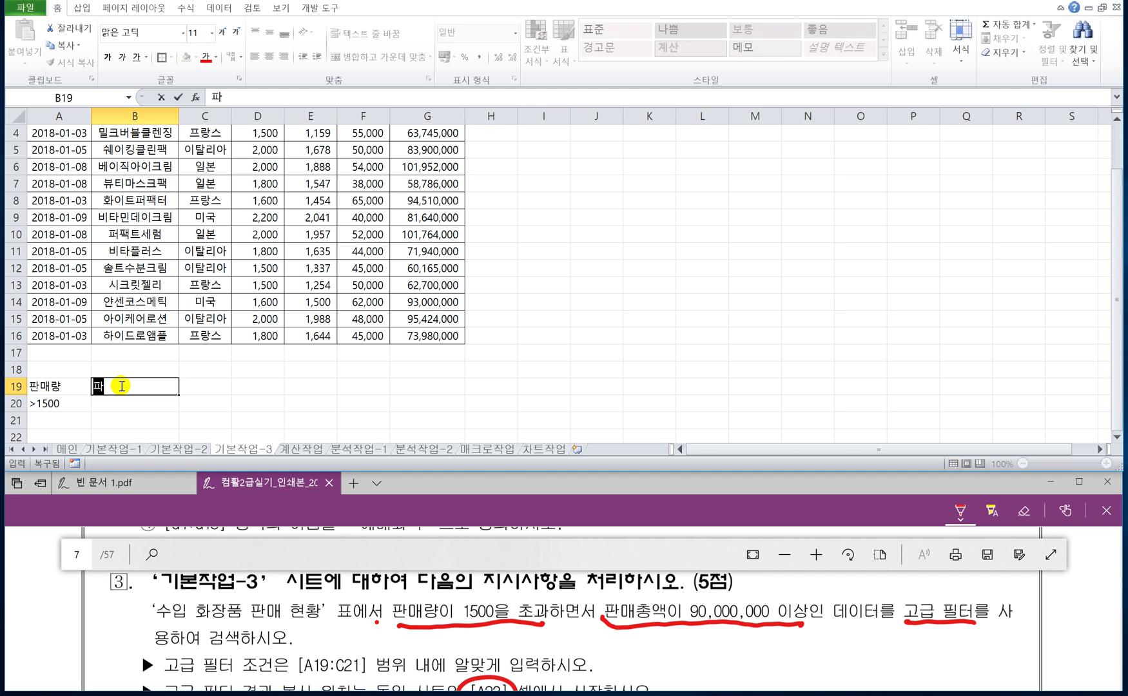
type("ㄴ매총ㅇ")
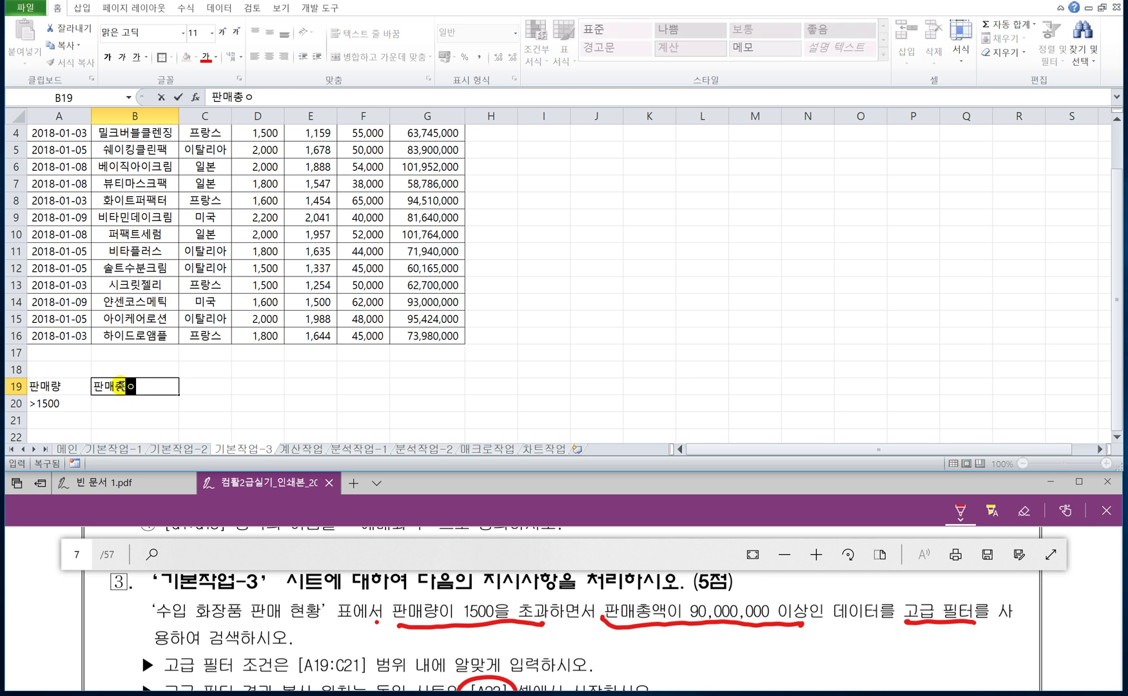
key("Return")
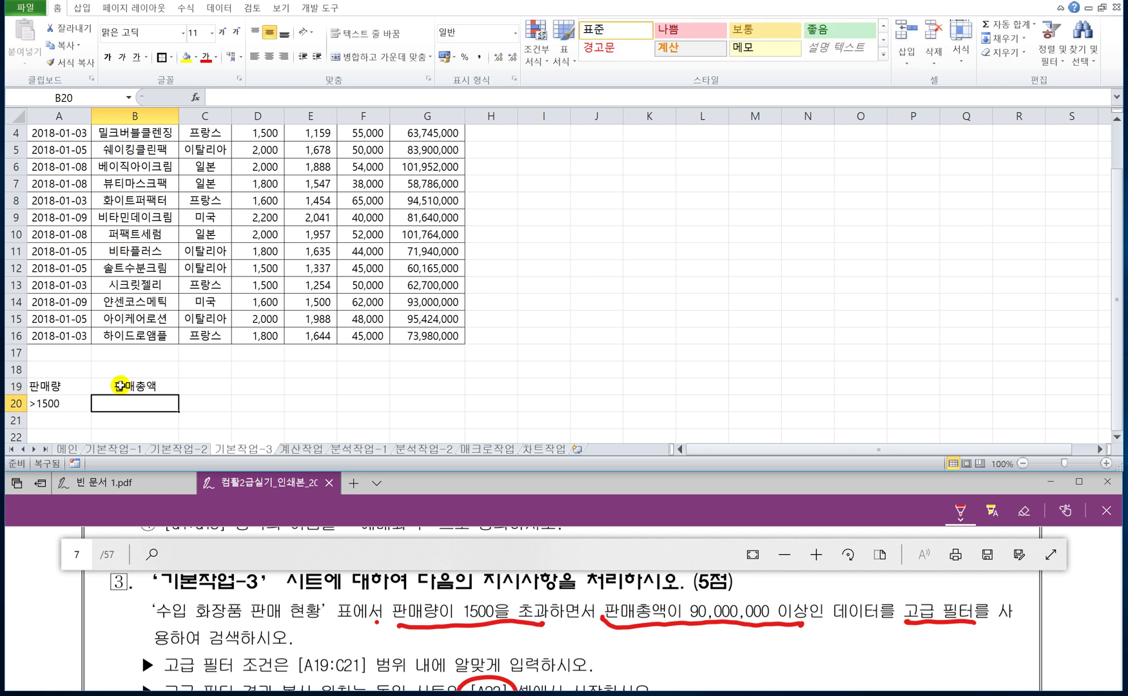
type(">=90000000")
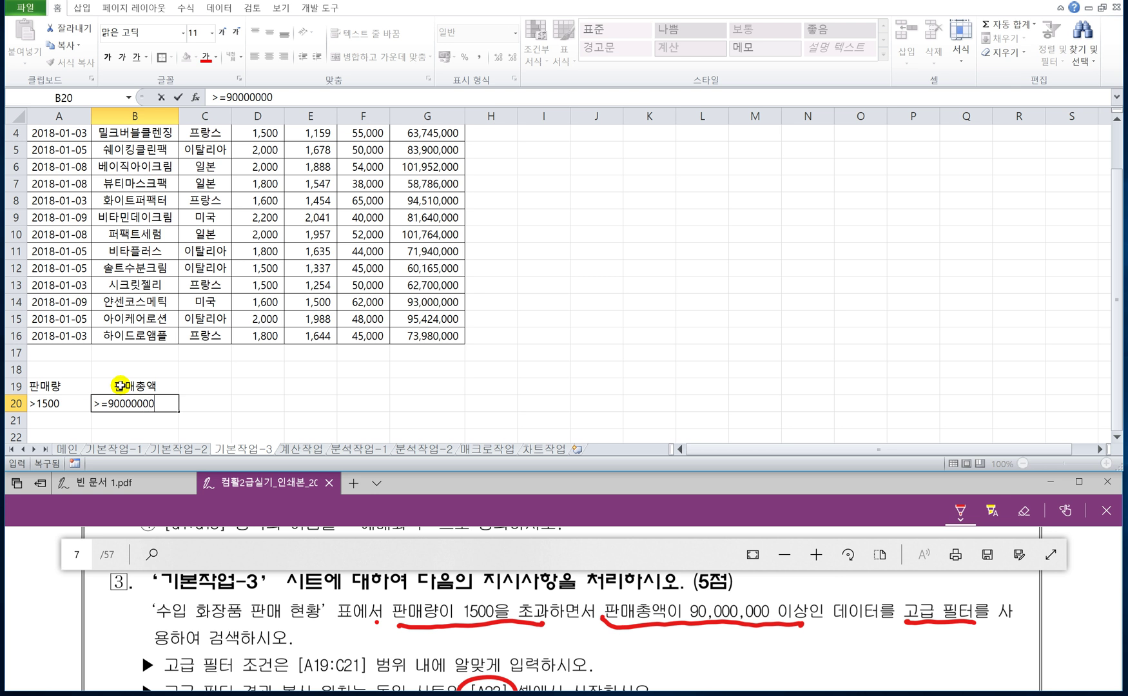
key("Return")
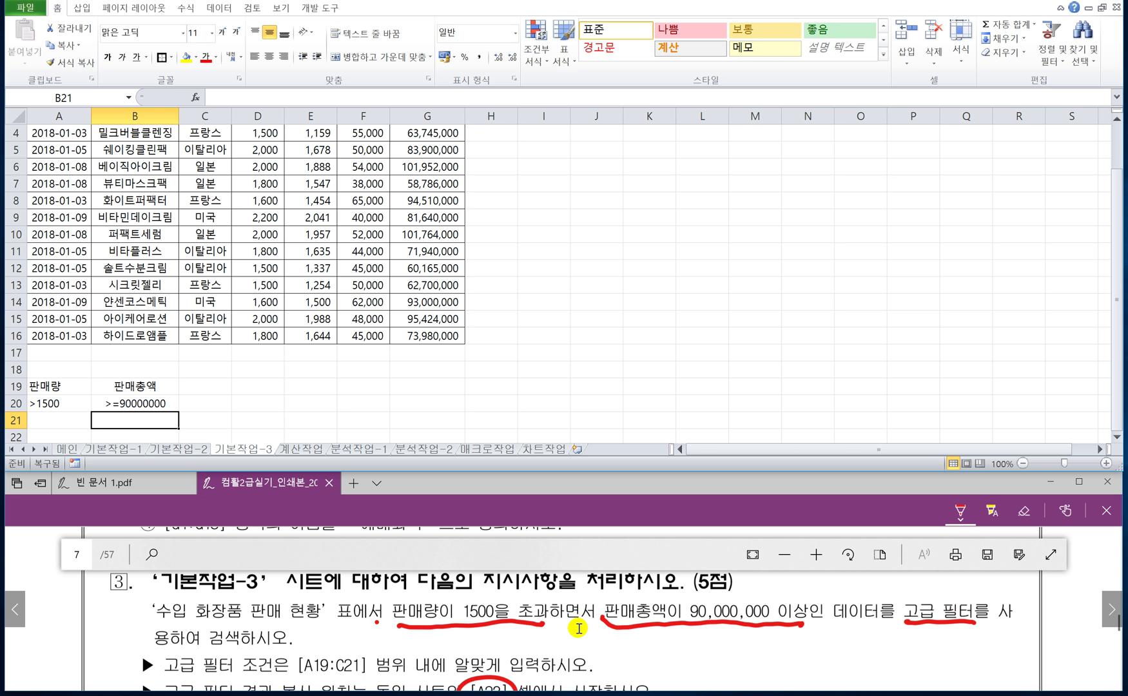
Circle the connective between the two filter conditions in the PDF in red and handwrite a note beneath it
left_click_drag(578, 629, 626, 630)
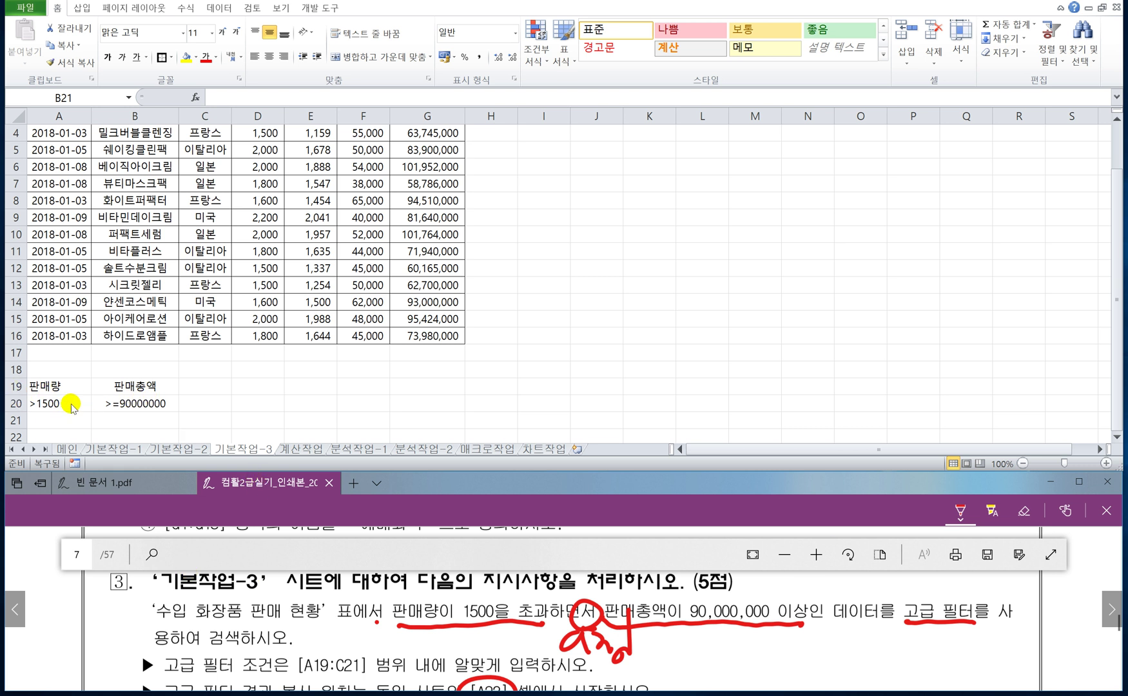
Move the >=90000000 condition from B20 down to B21 and back to B20
left_click(134, 403)
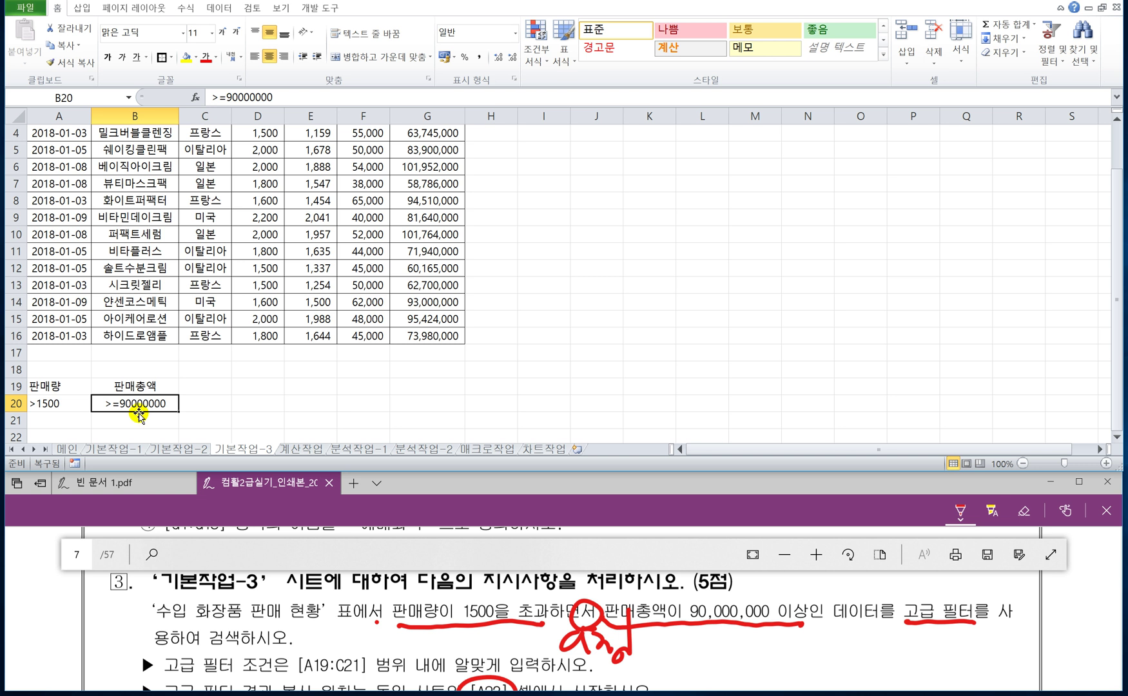
left_click_drag(138, 413, 143, 430)
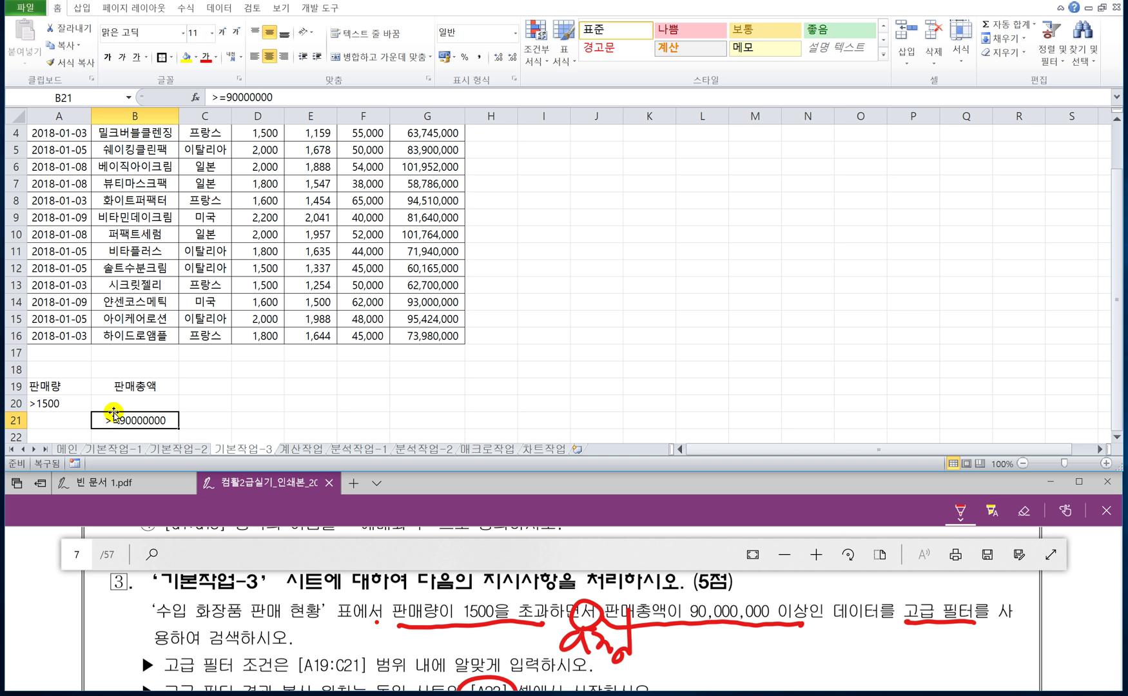
left_click_drag(114, 413, 136, 404)
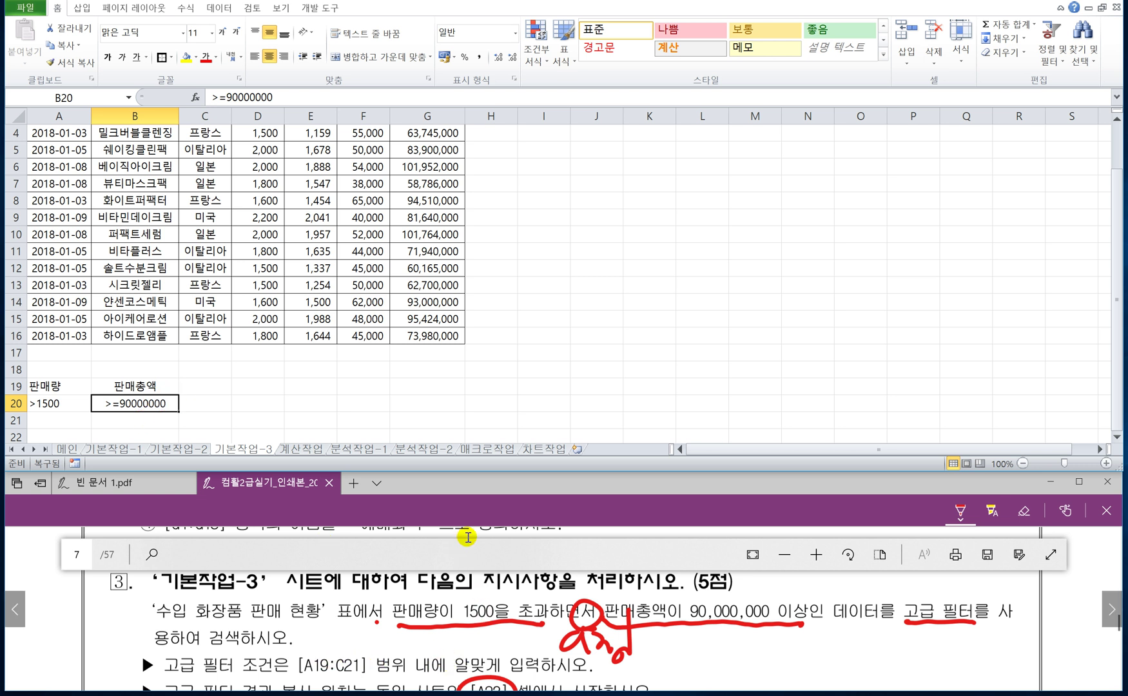
Start an Advanced Filter on the cosmetics sales table and reselect A3:G16 as its list range
left_click(468, 511)
scroll(489, 644, "down", 1)
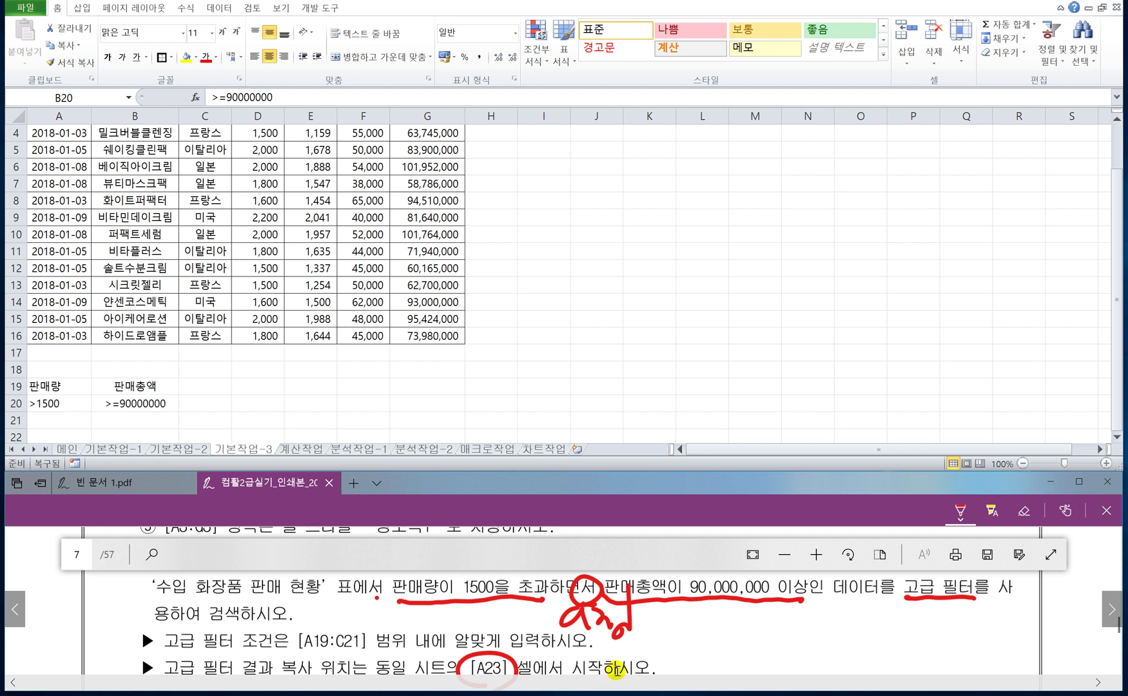
left_click(278, 236)
scroll(261, 240, "up", 1)
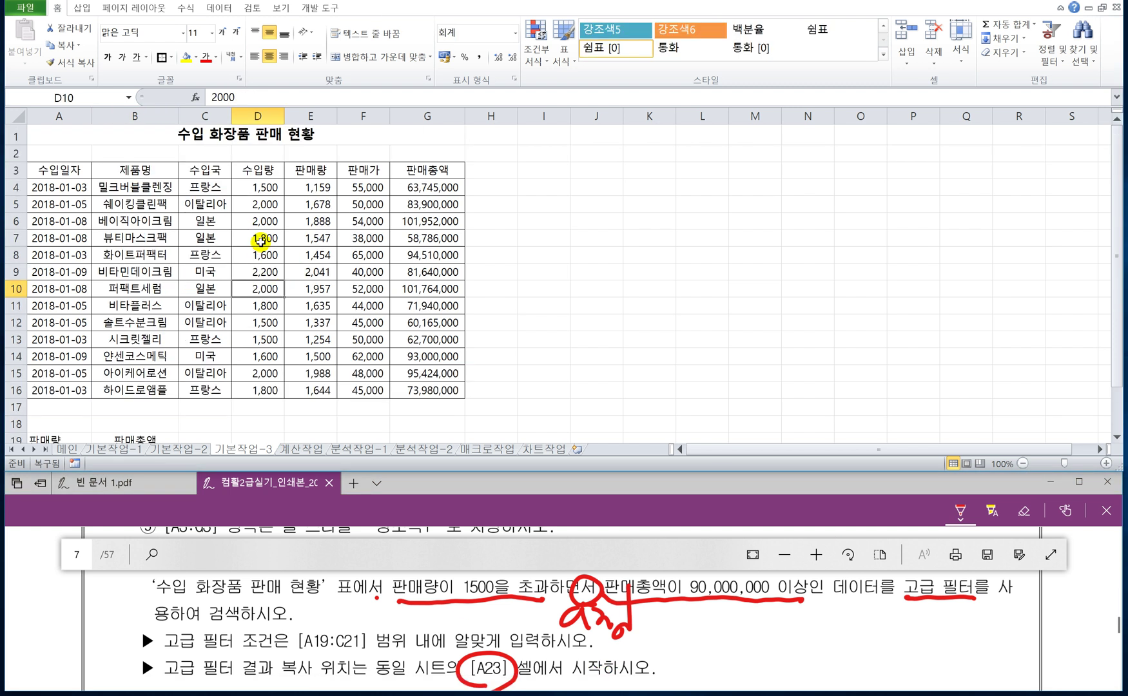
left_click(219, 9)
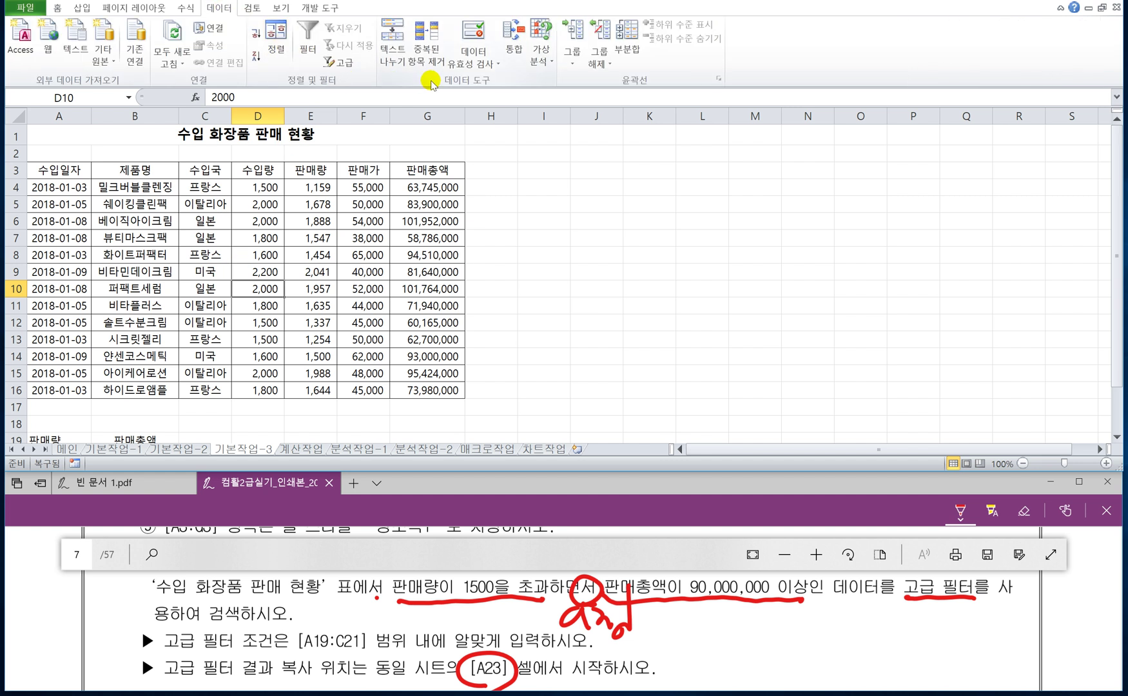
left_click(346, 64)
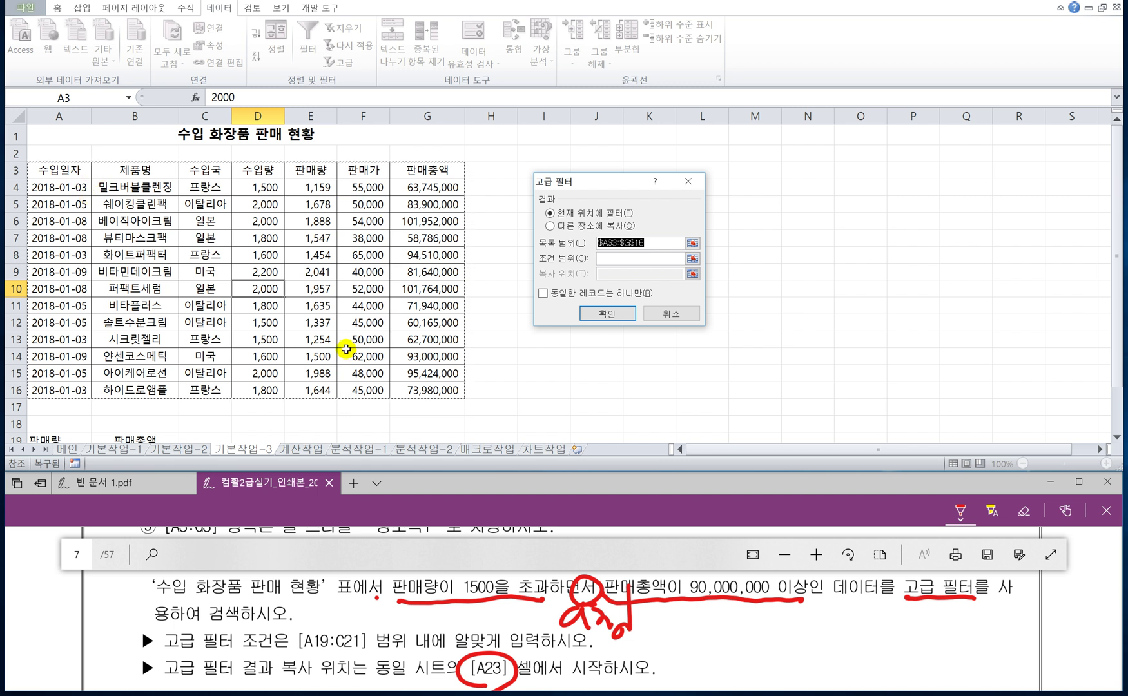
key("BackSpace")
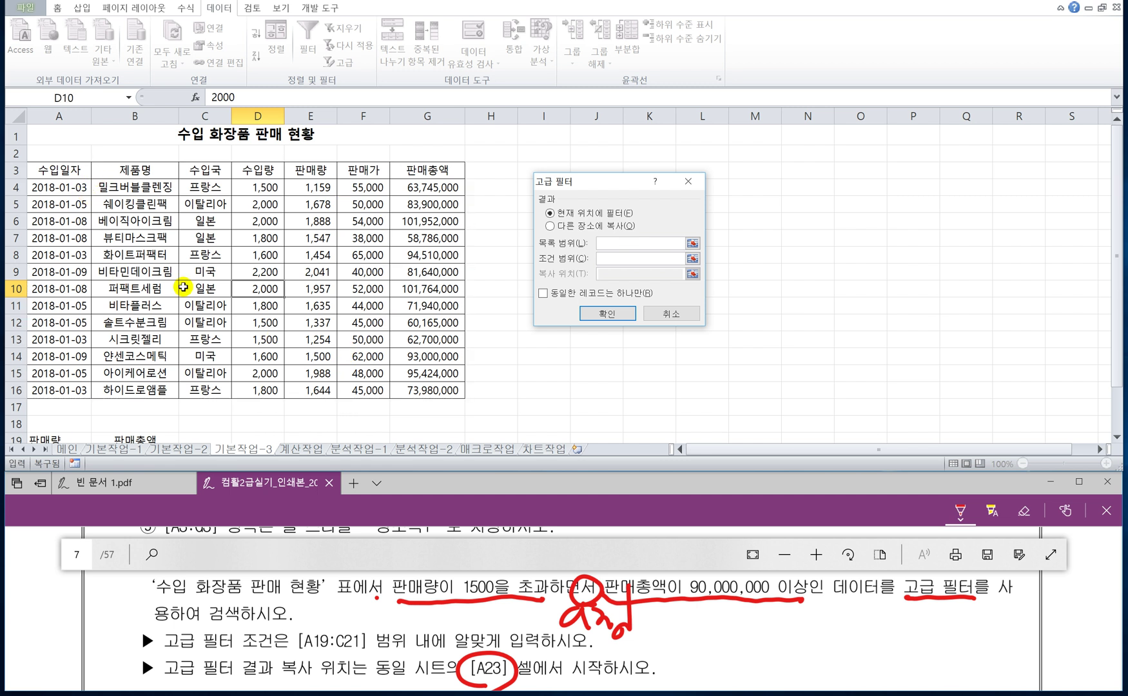
left_click_drag(55, 169, 440, 385)
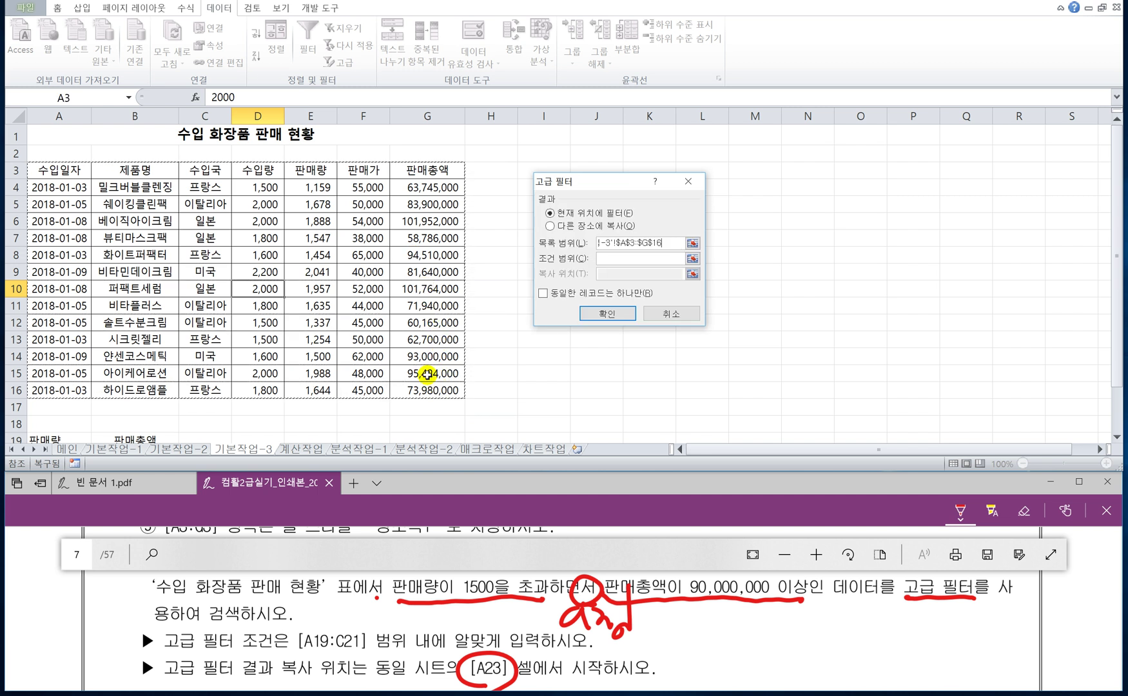
Set the Advanced Filter's criteria range to A19:B20
left_click(603, 259)
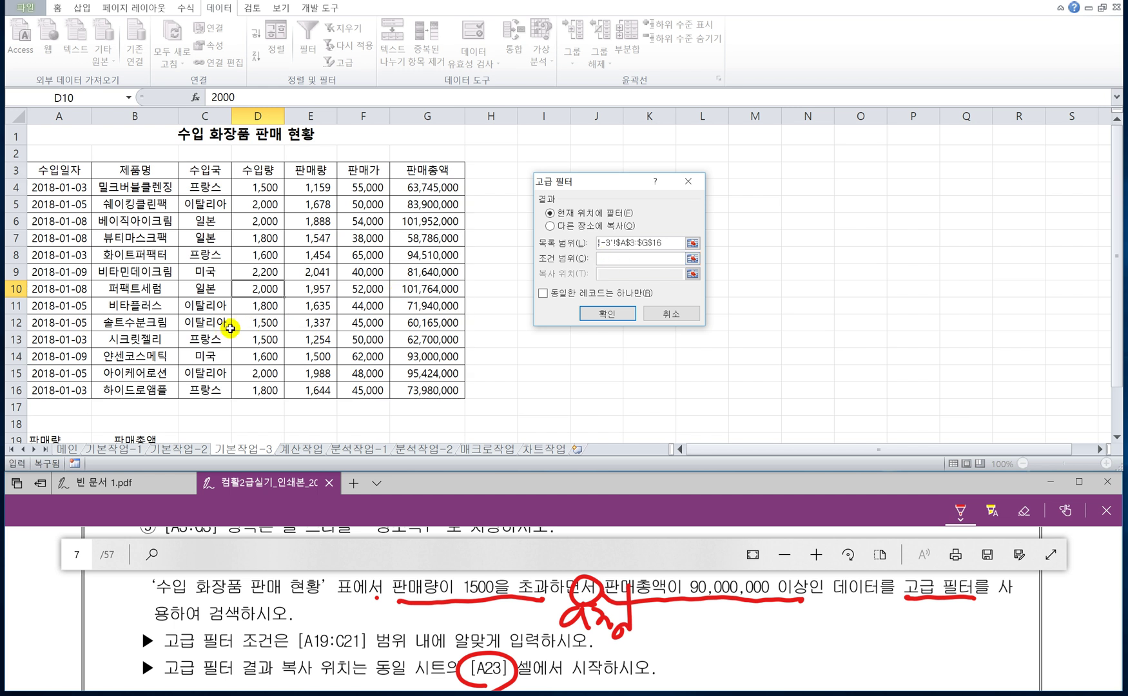
scroll(169, 374, "down", 1)
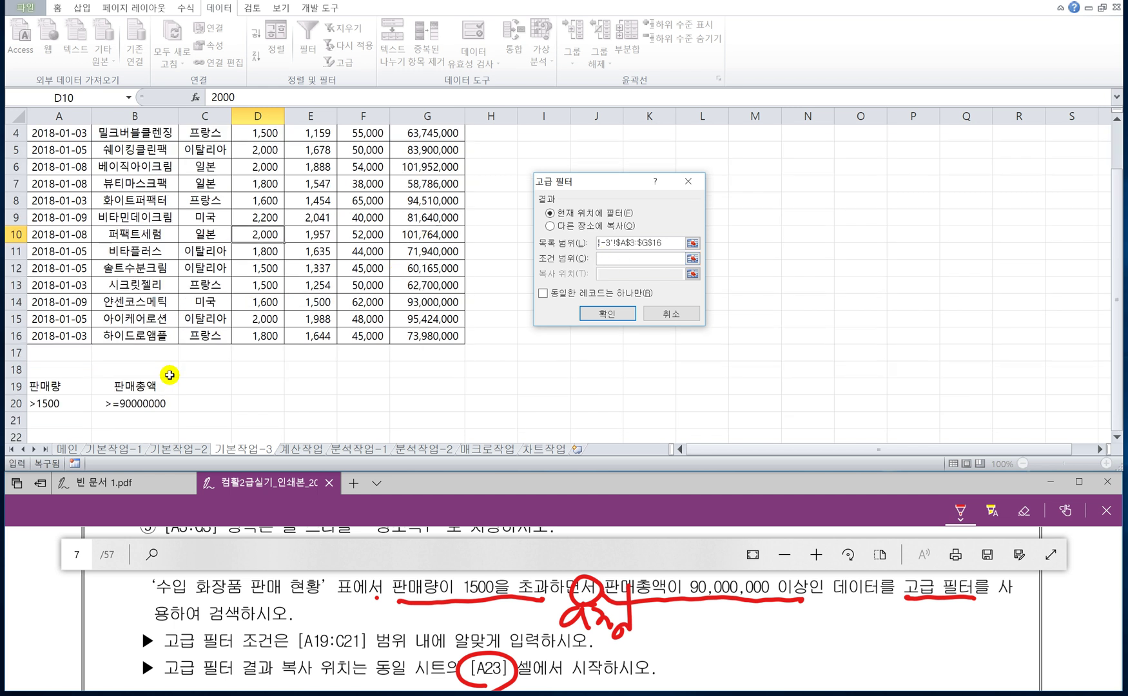
left_click_drag(41, 386, 143, 401)
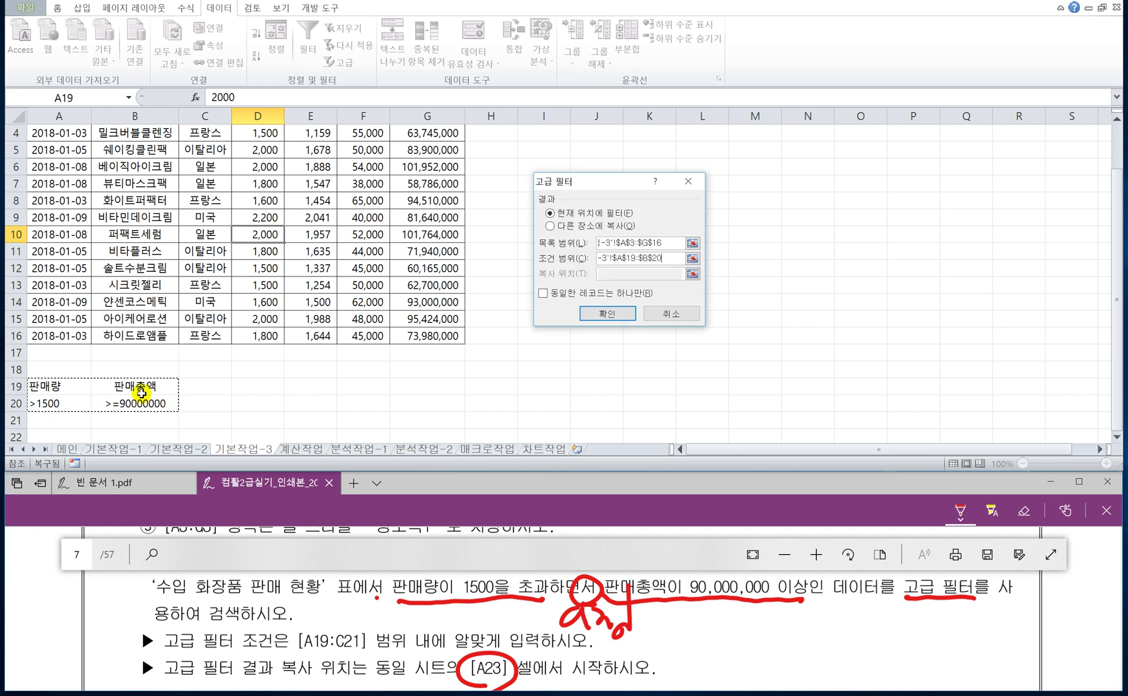
Set the filter to copy its results to another location starting at A23, and run it
left_click(549, 226)
left_click(606, 276)
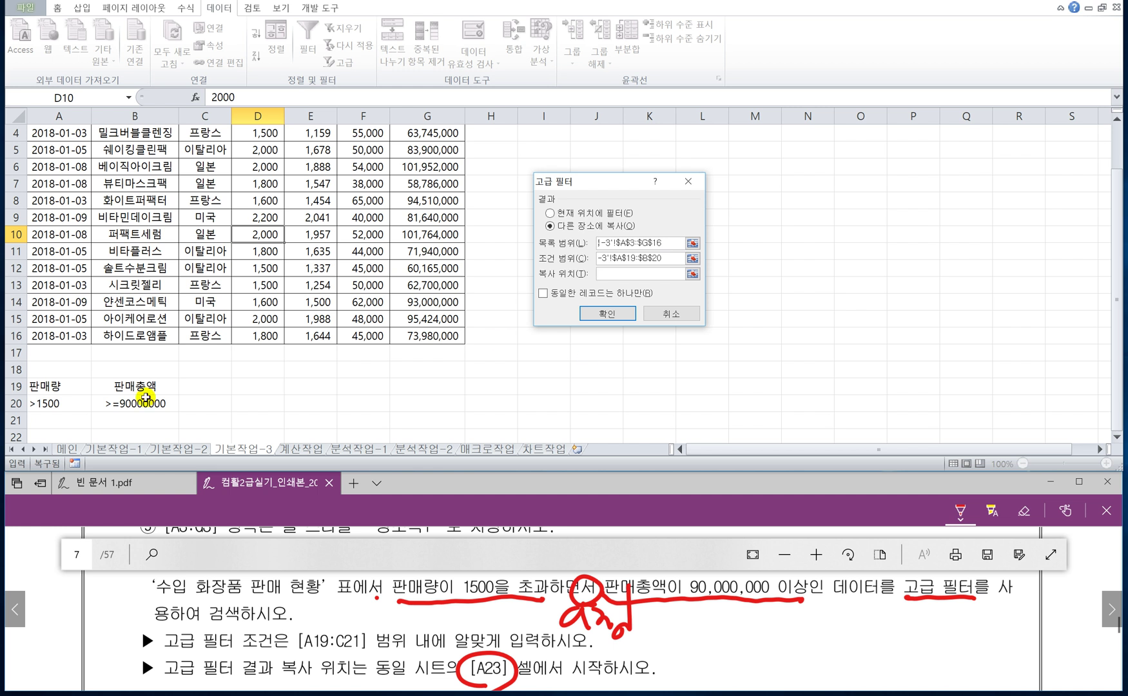
scroll(89, 409, "down", 1)
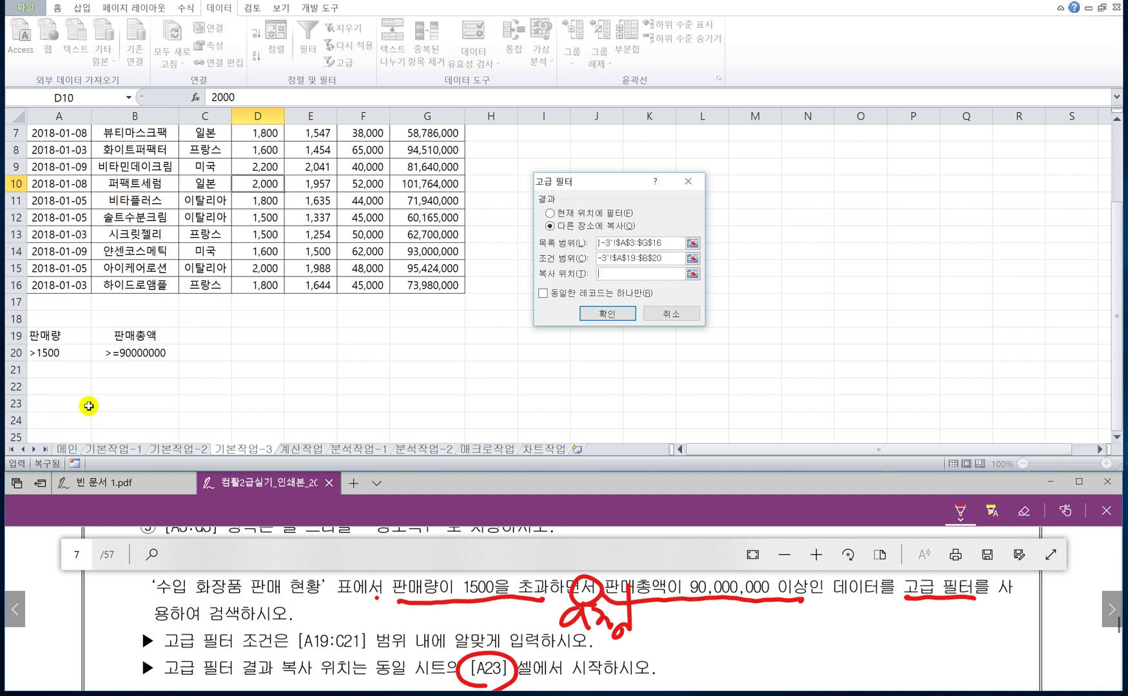
left_click(52, 403)
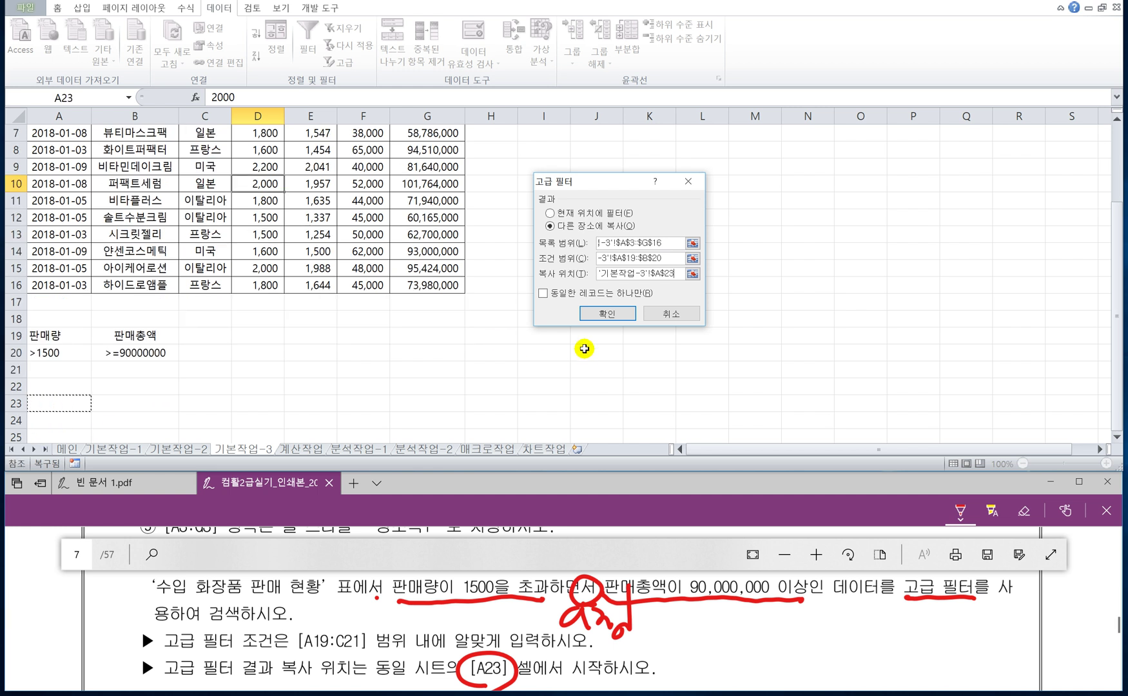
left_click(606, 314)
scroll(545, 312, "down", 1)
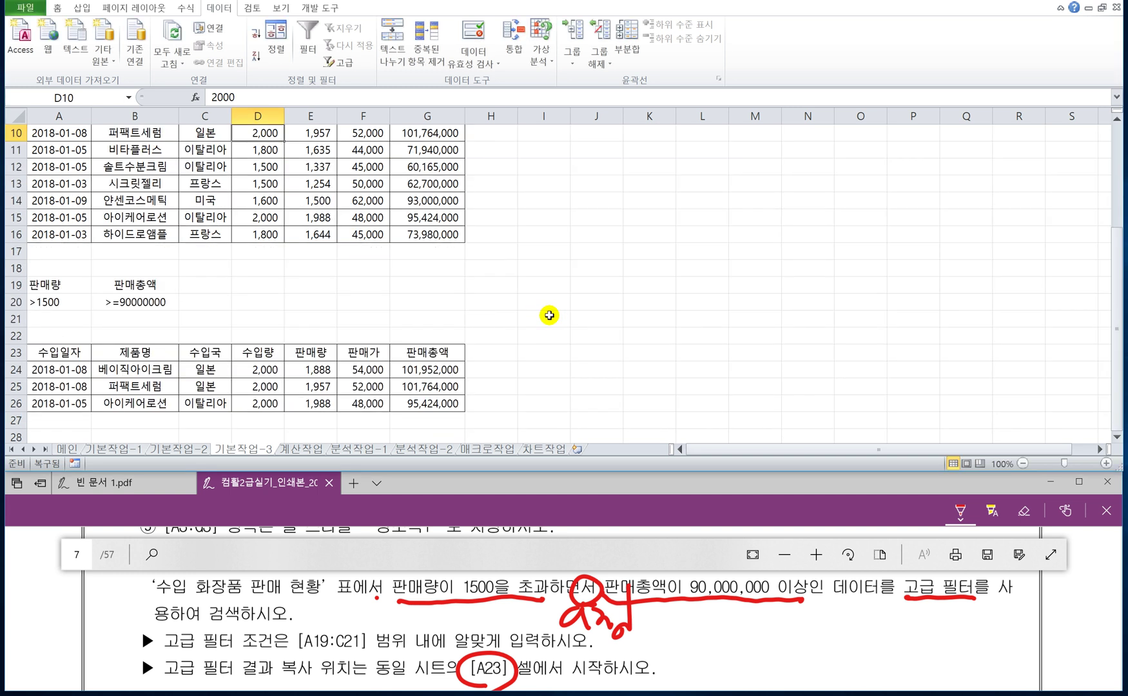